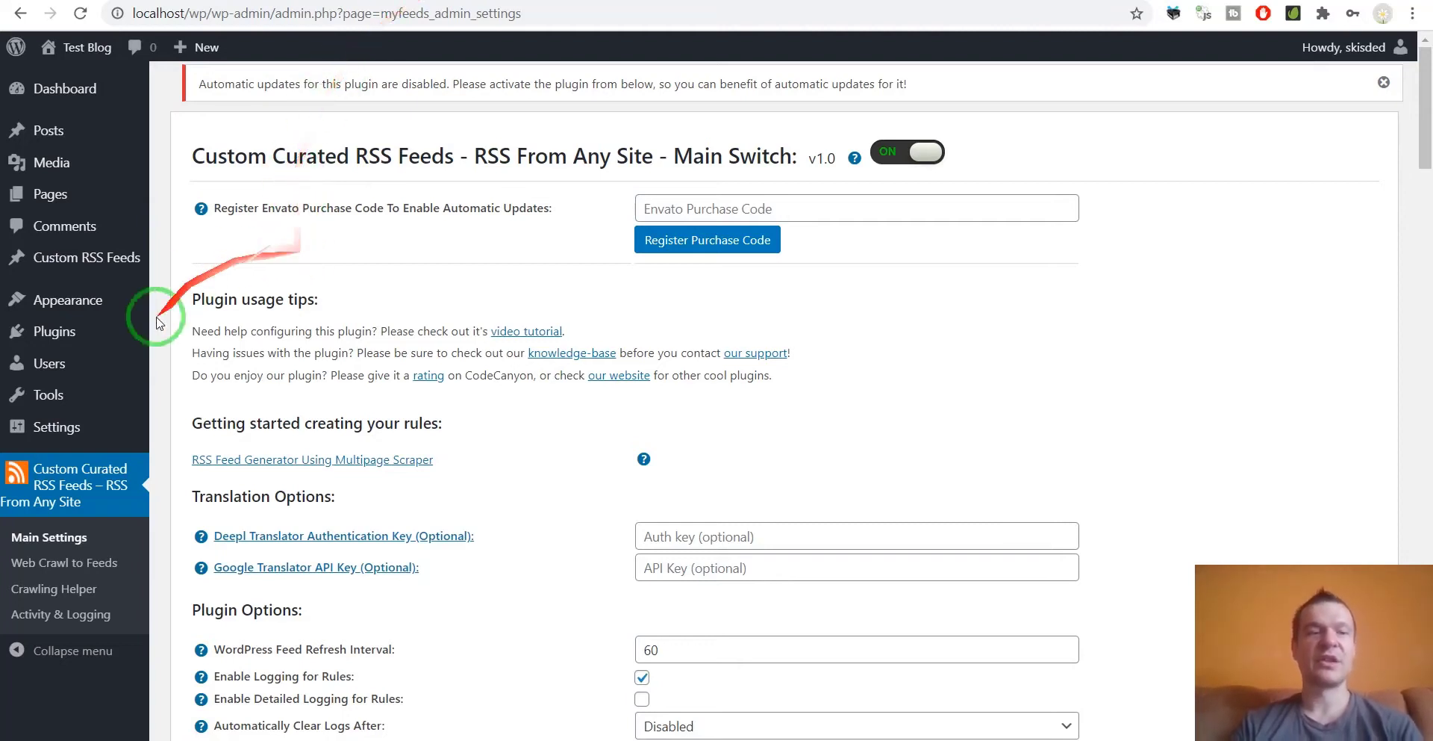
- Go to the Web Crawl to Feeds rules page from the WordPress sidebar
{"action": "mouse_move", "coordinate": [43, 340]}
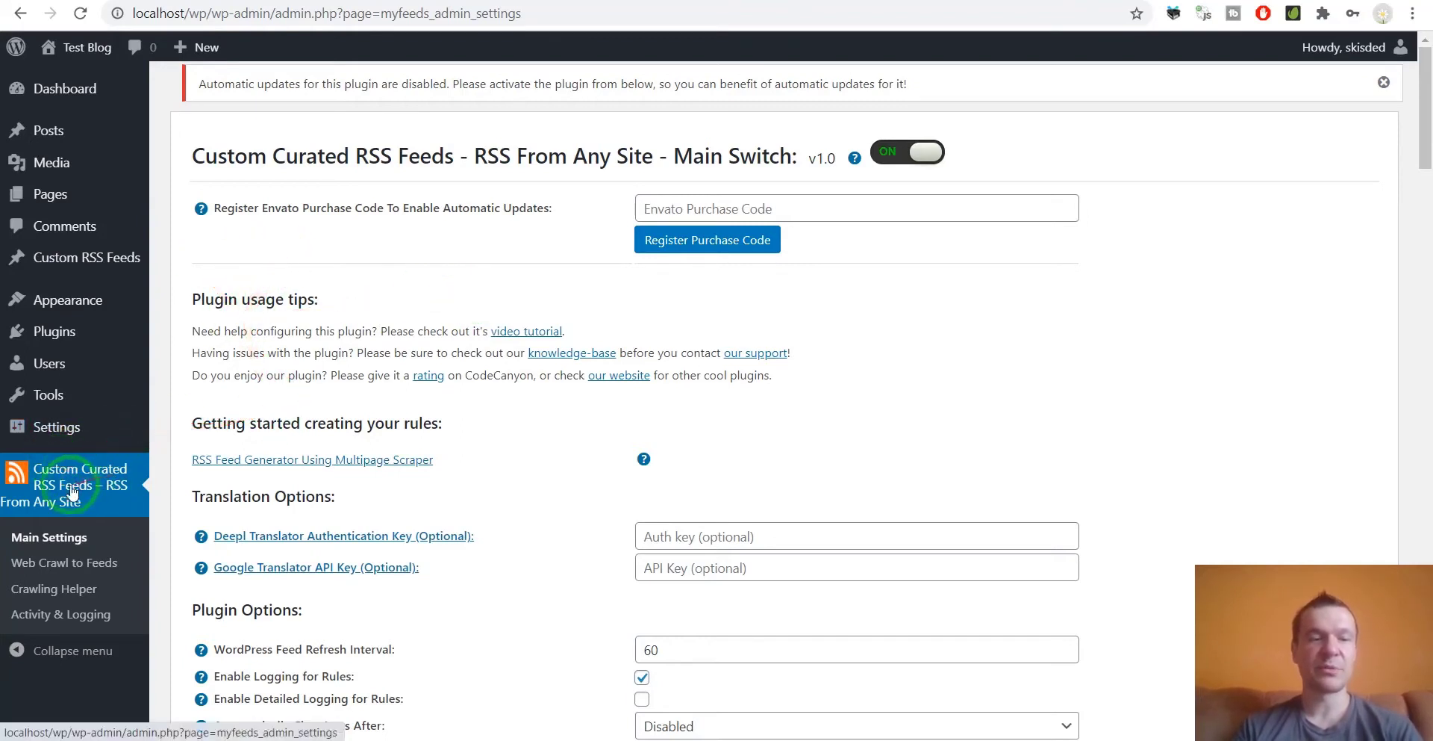
{"action": "left_click_drag", "start_coordinate": [142, 484], "coordinate": [396, 297]}
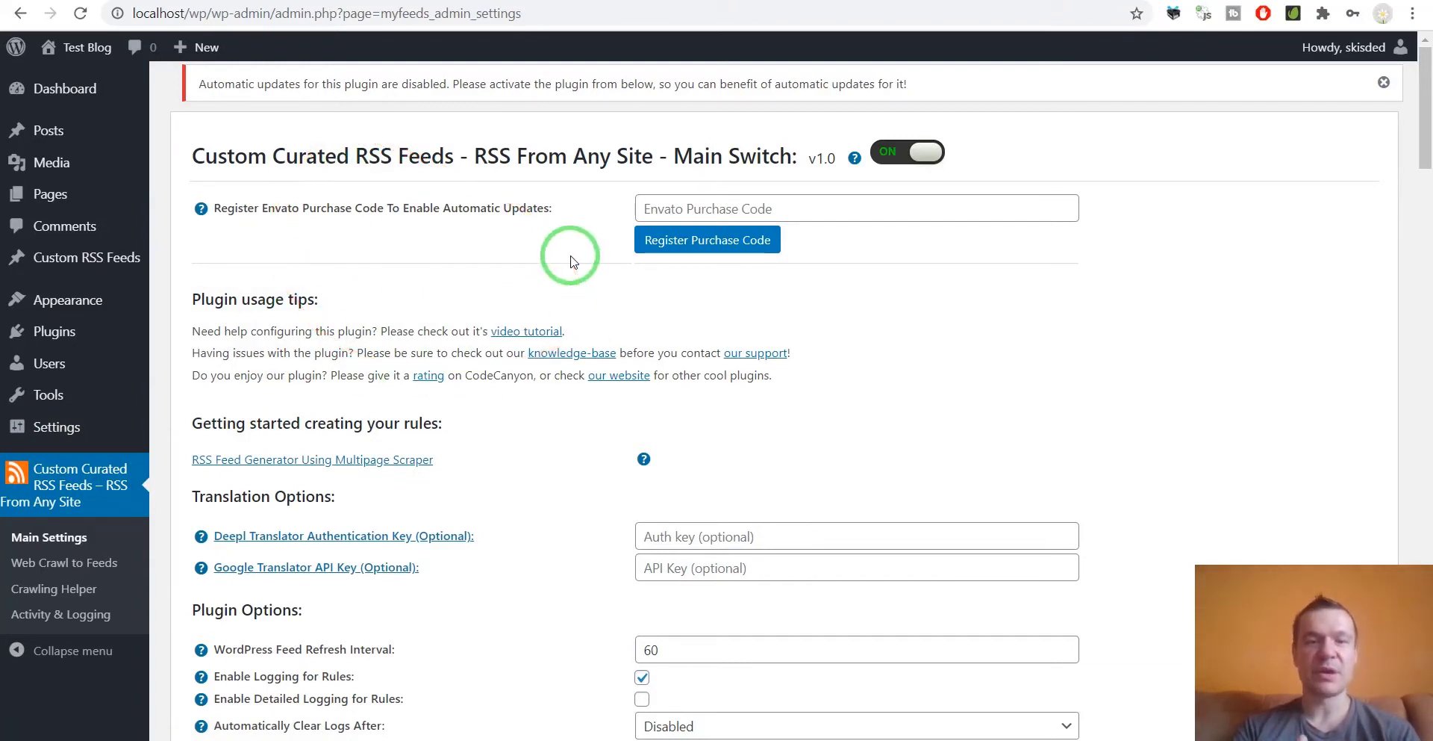
{"action": "scroll", "coordinate": [566, 314], "scroll_direction": "down", "scroll_amount": 10}
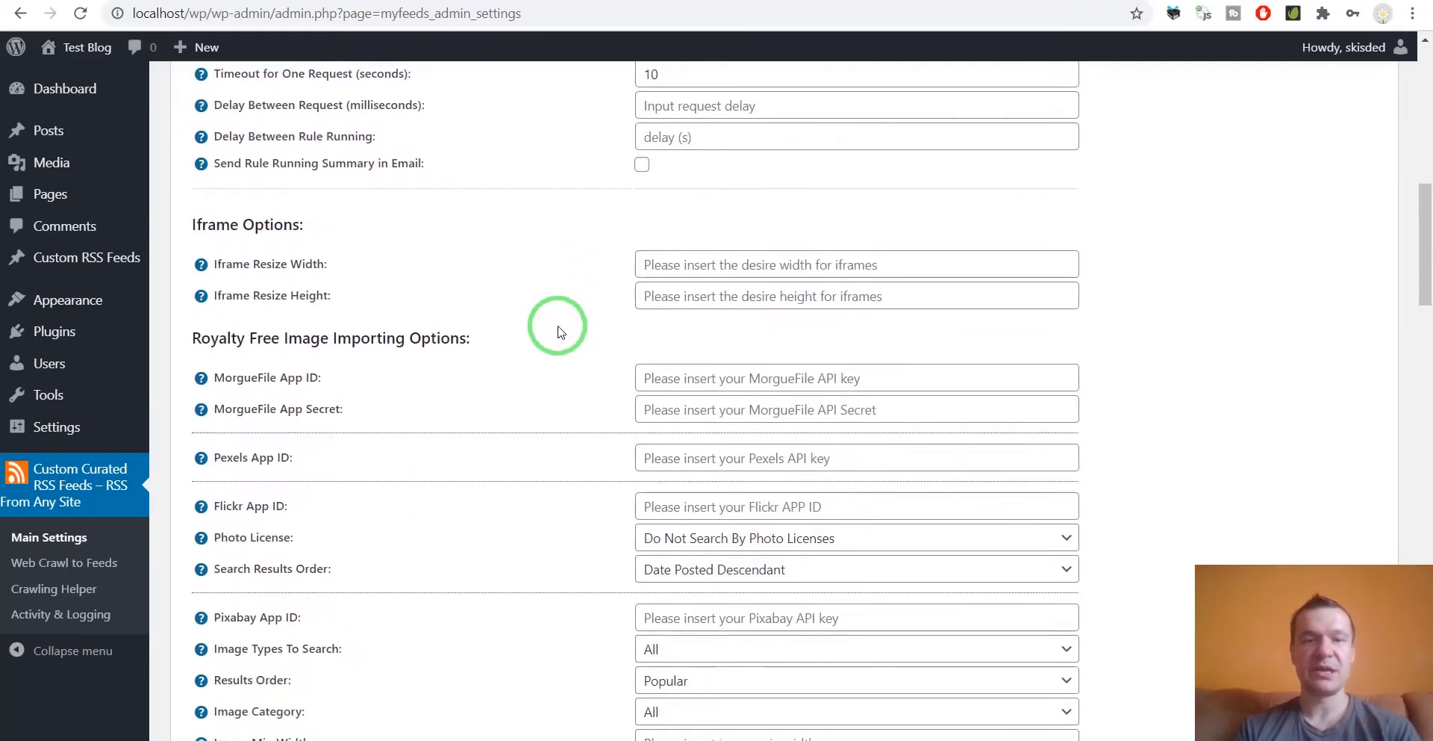
{"action": "scroll", "coordinate": [467, 362], "scroll_direction": "down", "scroll_amount": 5}
{"action": "scroll", "coordinate": [448, 415], "scroll_direction": "up", "scroll_amount": 15}
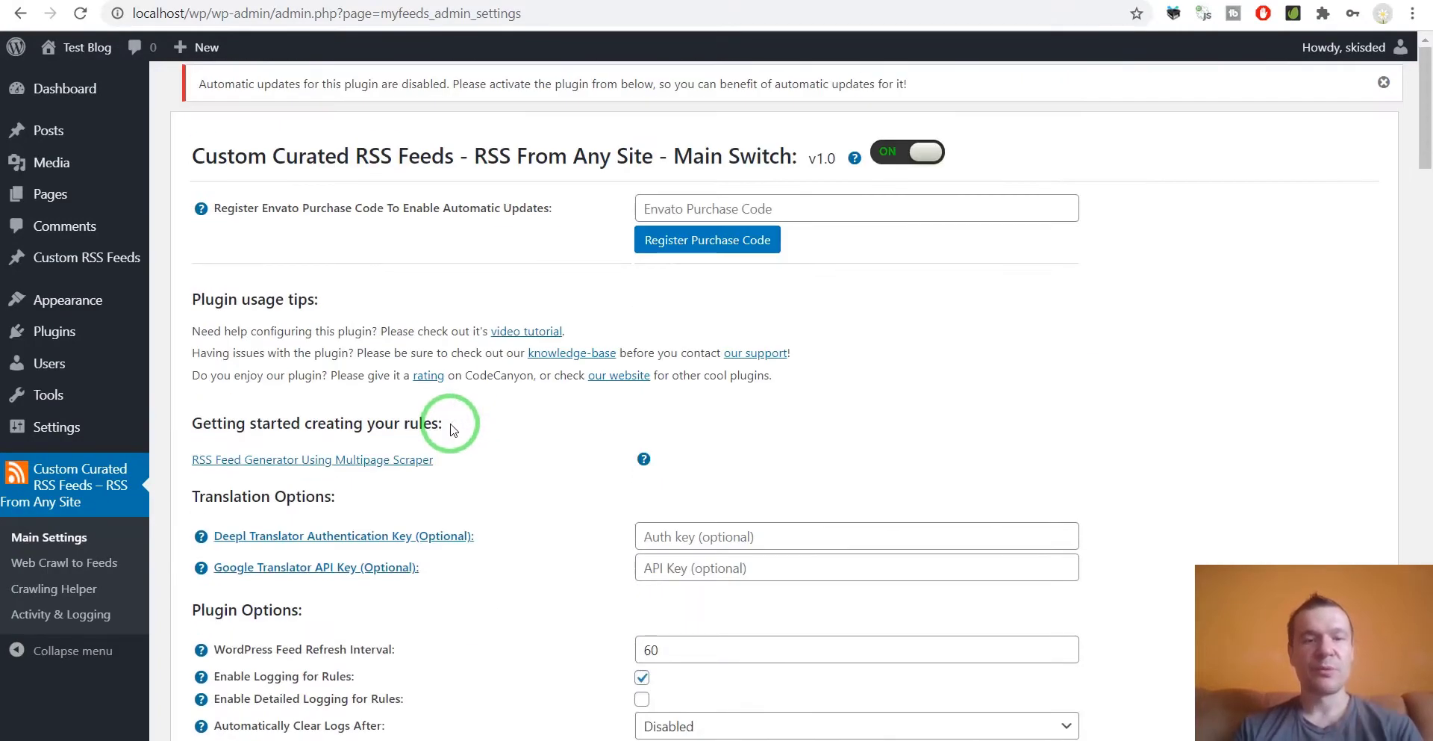
{"action": "left_click", "coordinate": [52, 569]}
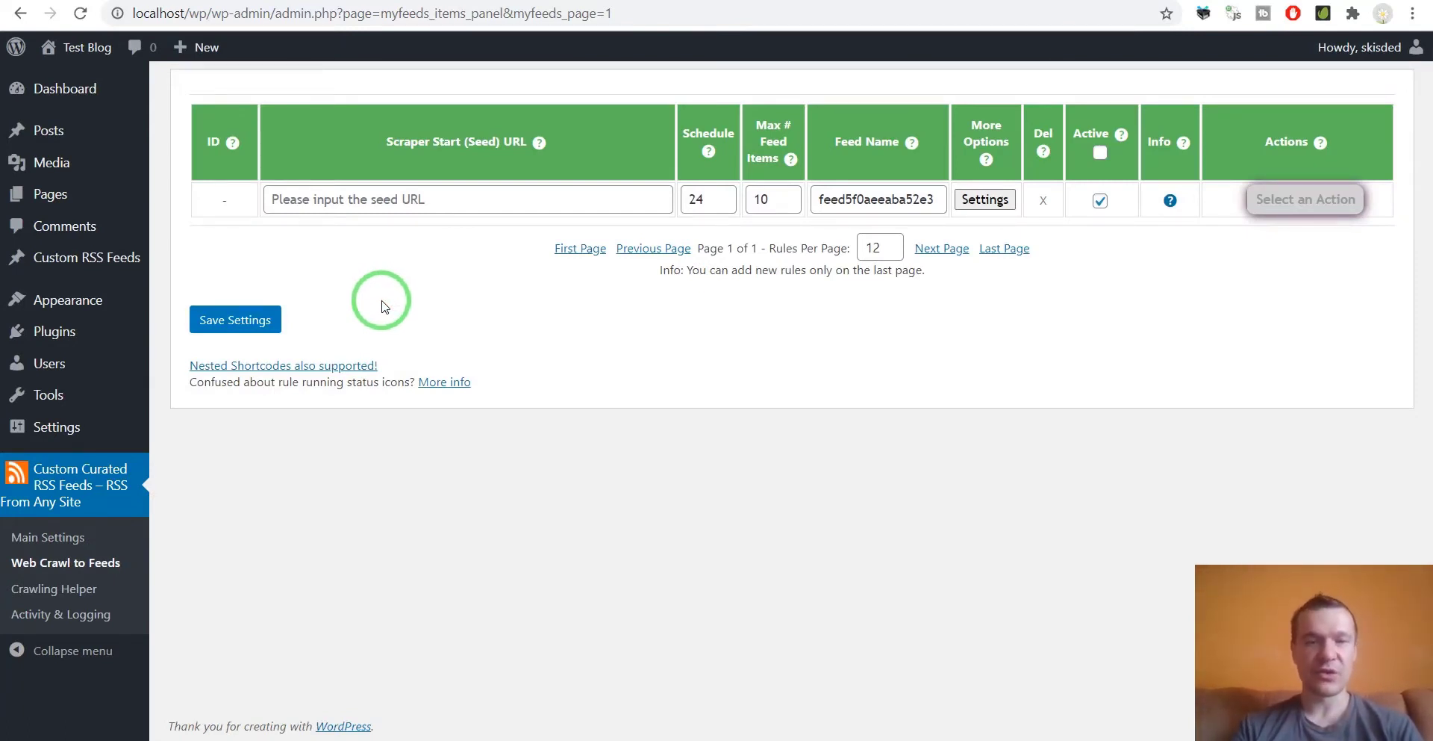
{"action": "left_click", "coordinate": [360, 200]}
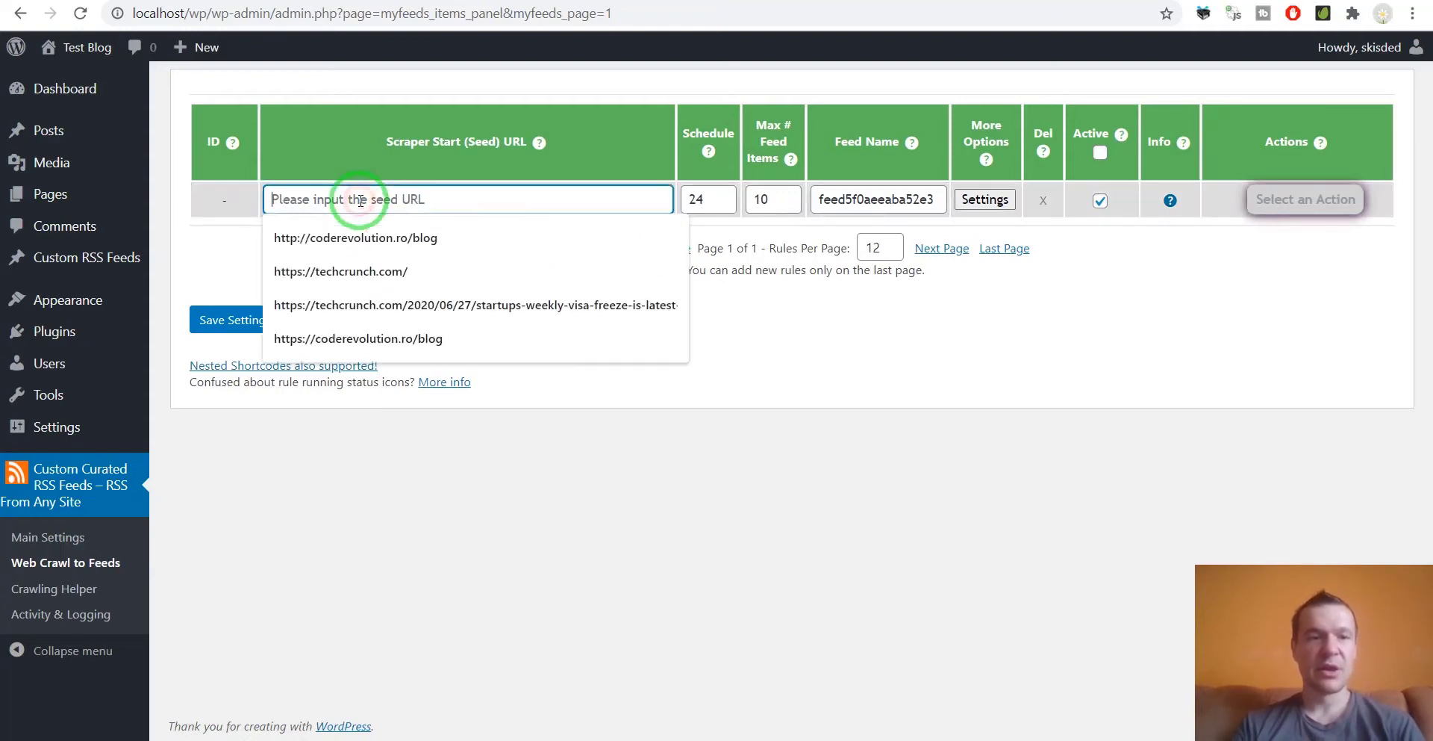
{"action": "left_click", "coordinate": [360, 233]}
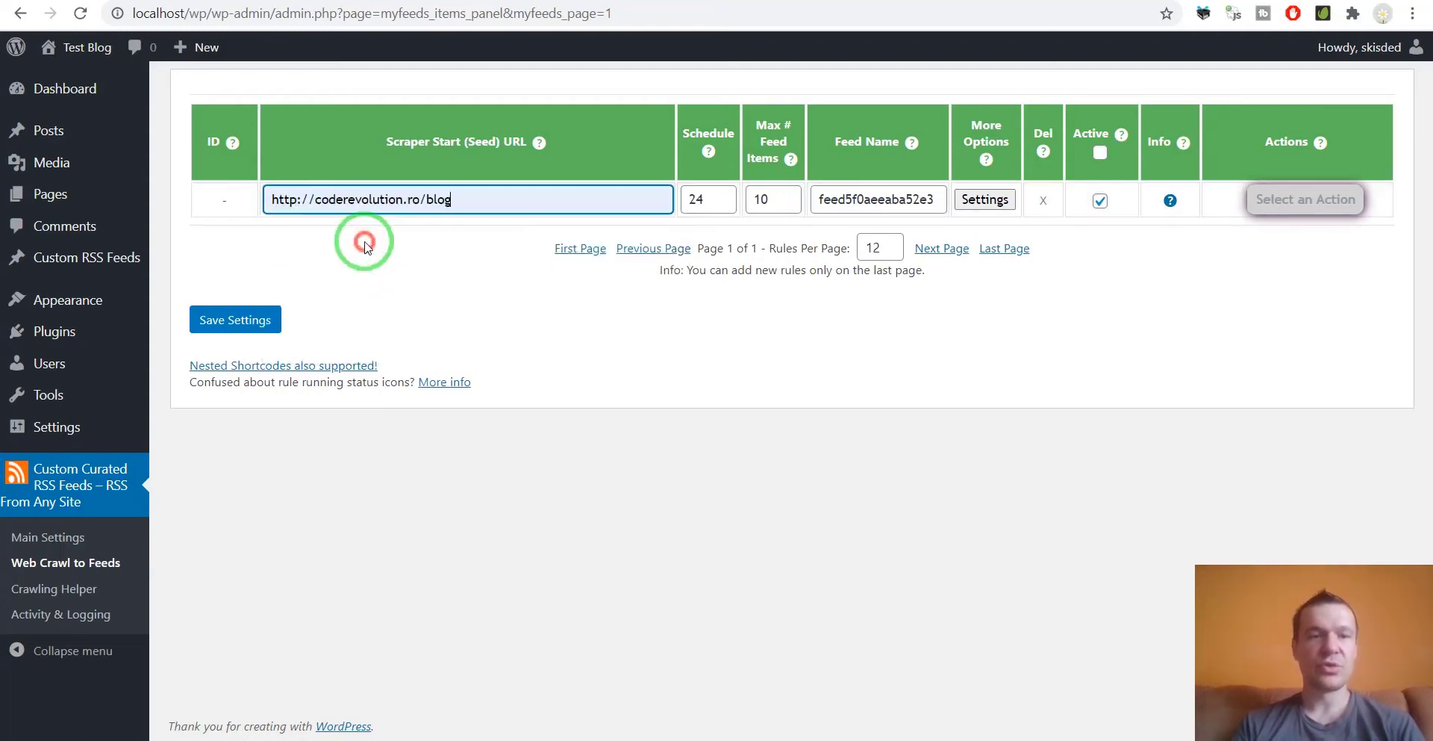
{"action": "triple_click", "coordinate": [383, 200]}
{"action": "left_click_drag", "start_coordinate": [384, 200], "coordinate": [247, 11]}
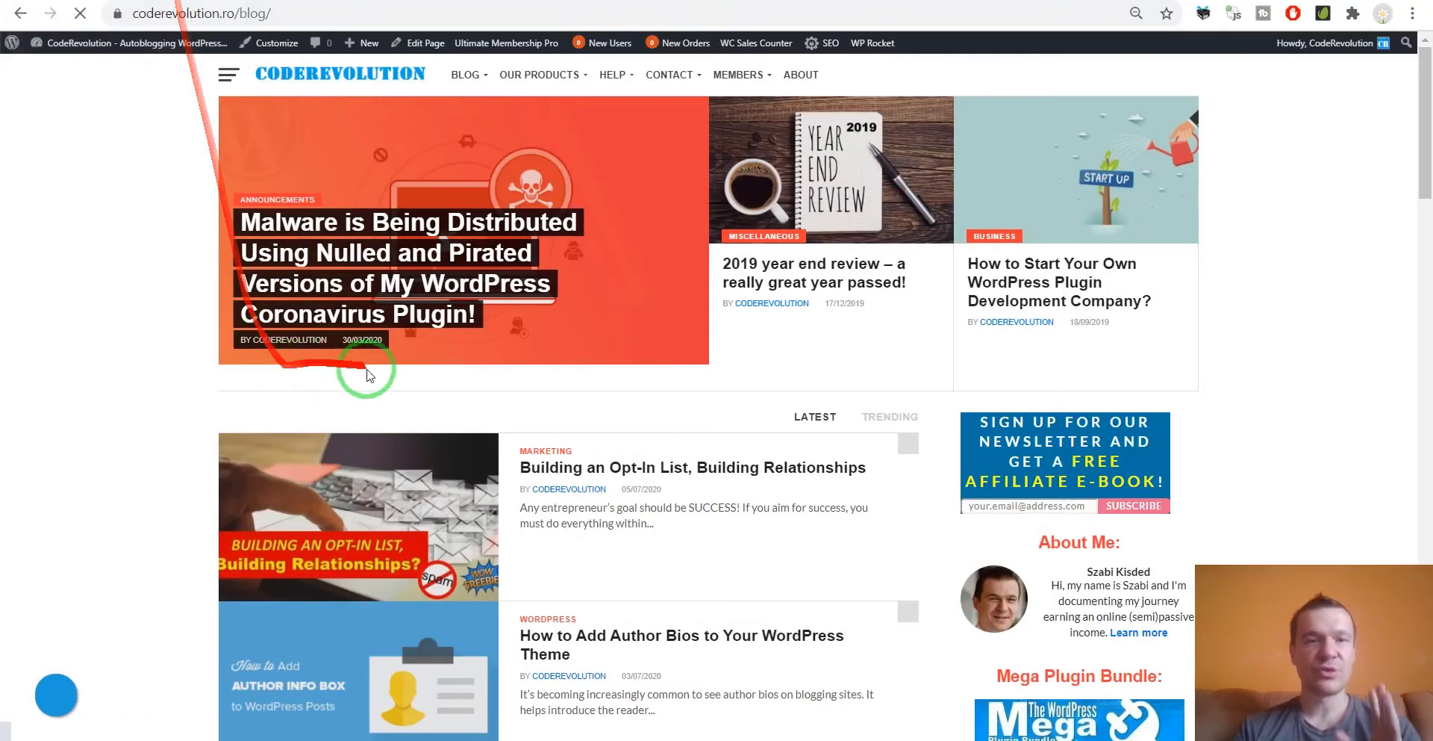
{"action": "left_click", "coordinate": [112, 2]}
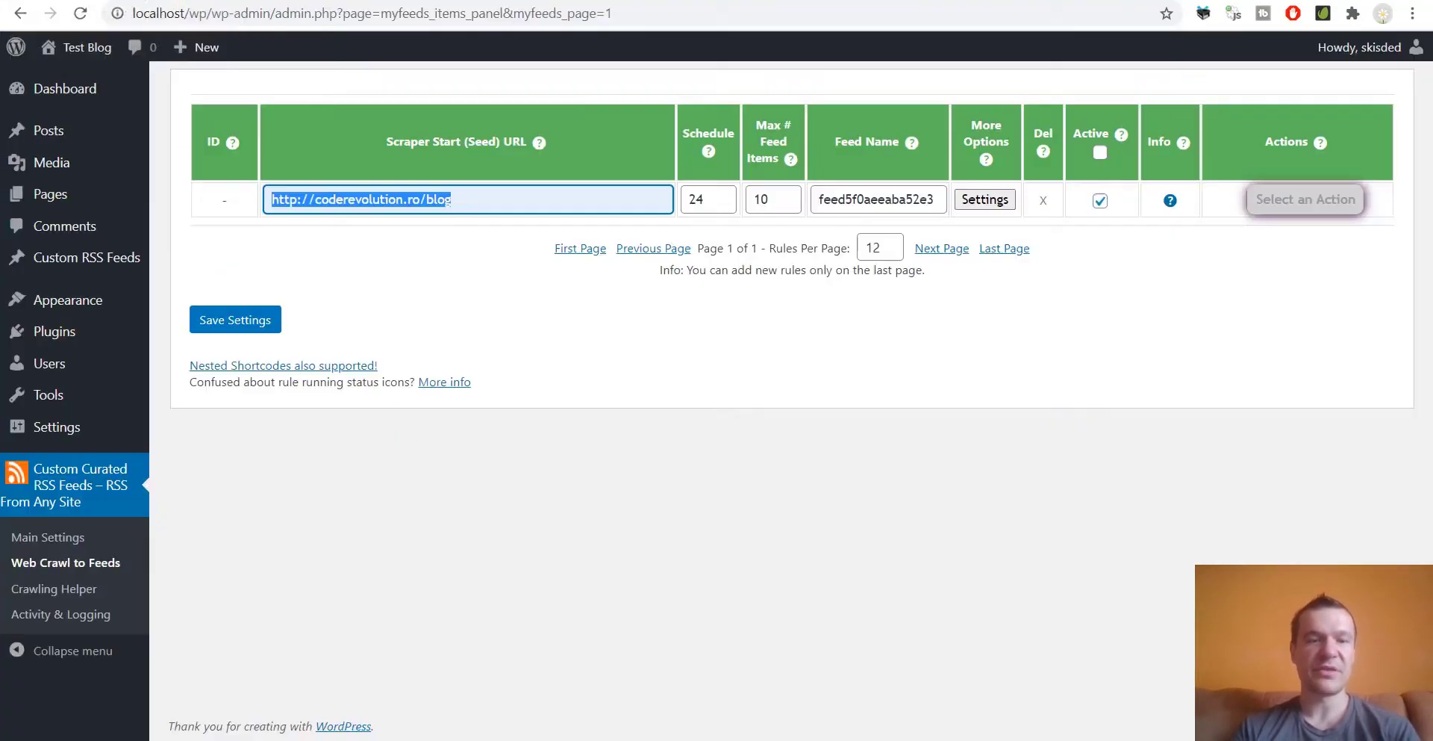
{"action": "left_click", "coordinate": [425, 239]}
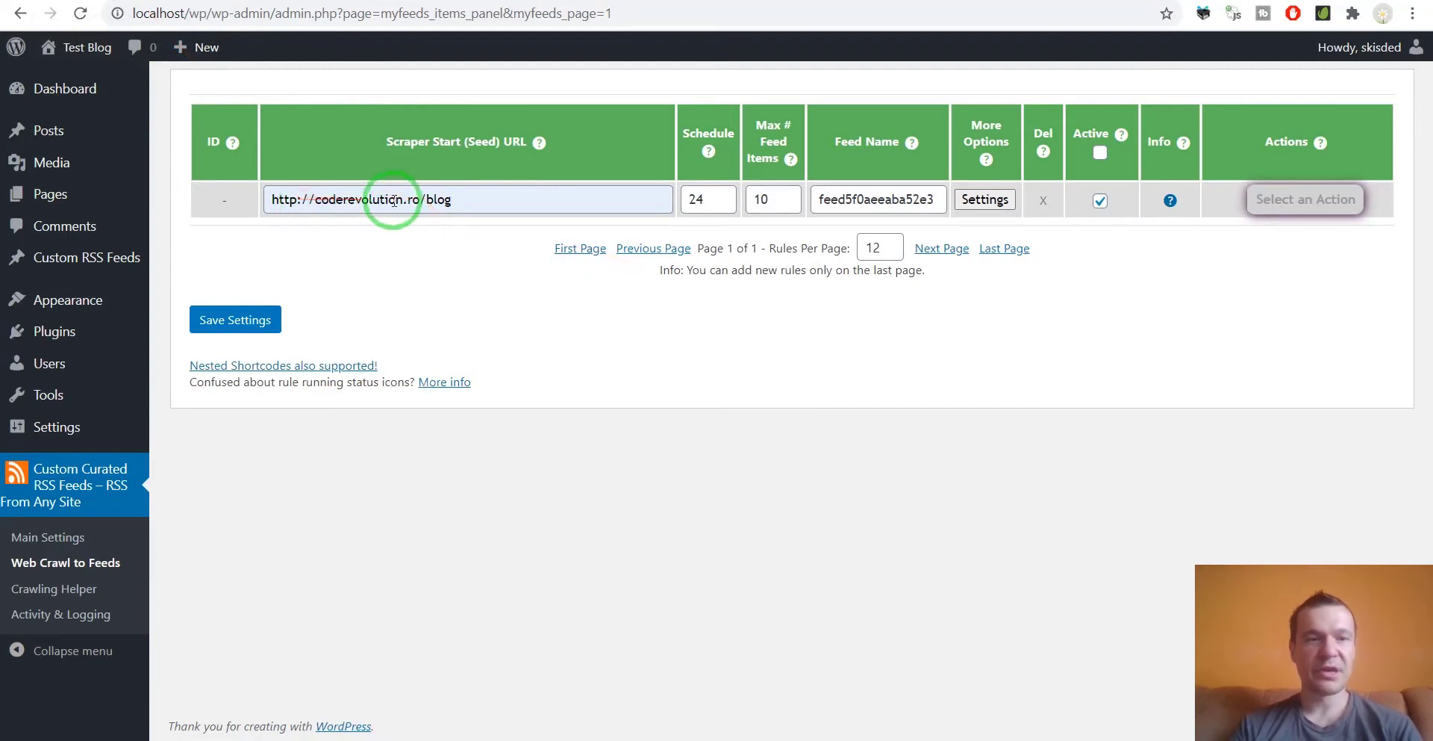
{"action": "left_click", "coordinate": [301, 199]}
{"action": "type", "text": "s"}
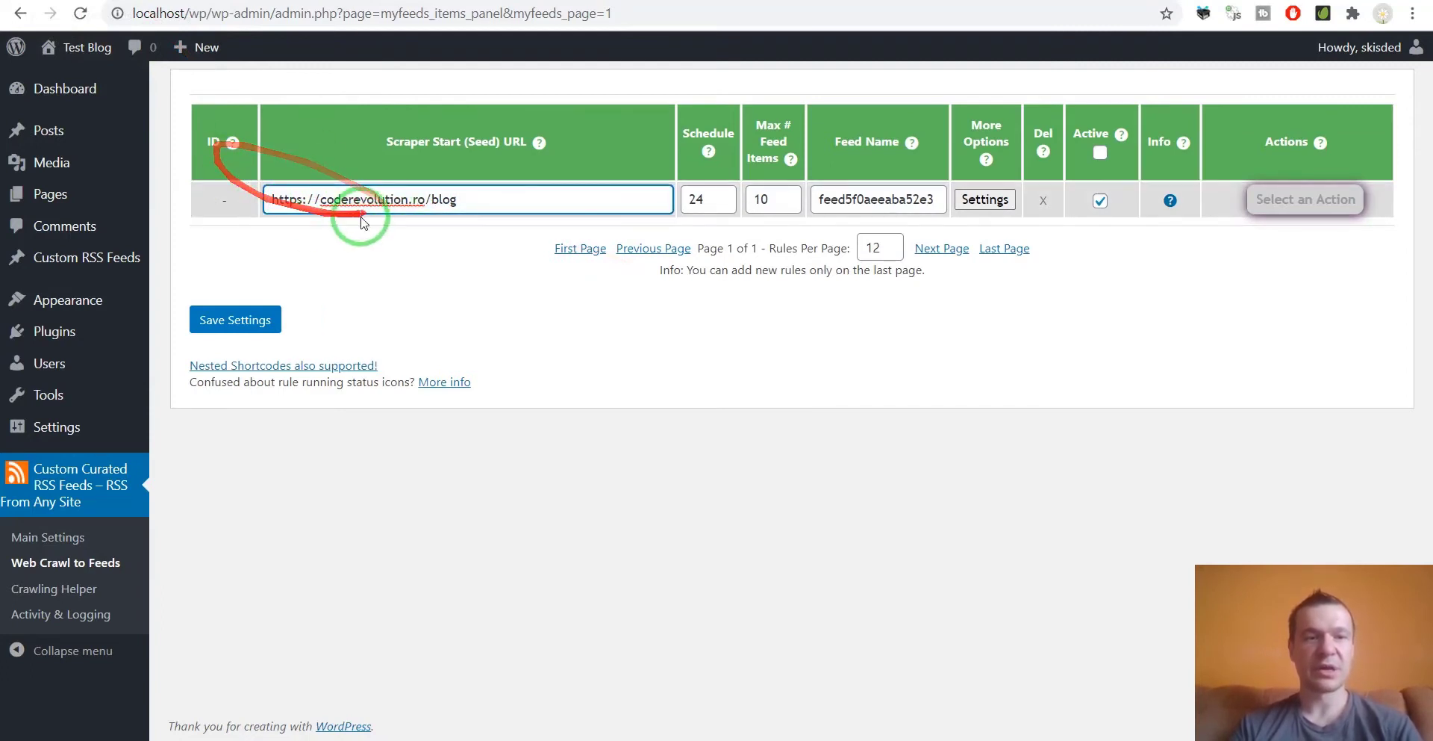
- Rename the feed to coderevolution and bring up the rule's advanced settings
{"action": "double_click", "coordinate": [756, 197]}
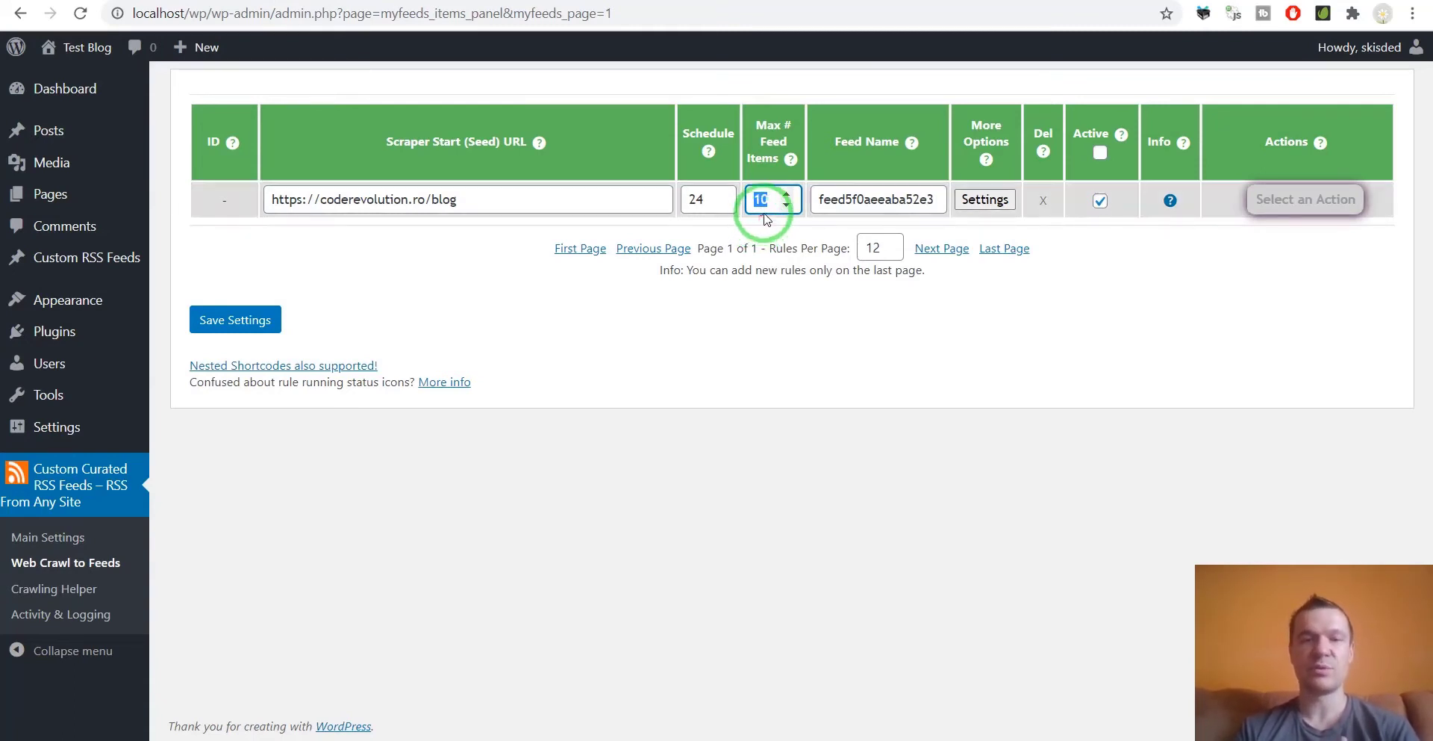
{"action": "left_click", "coordinate": [700, 195]}
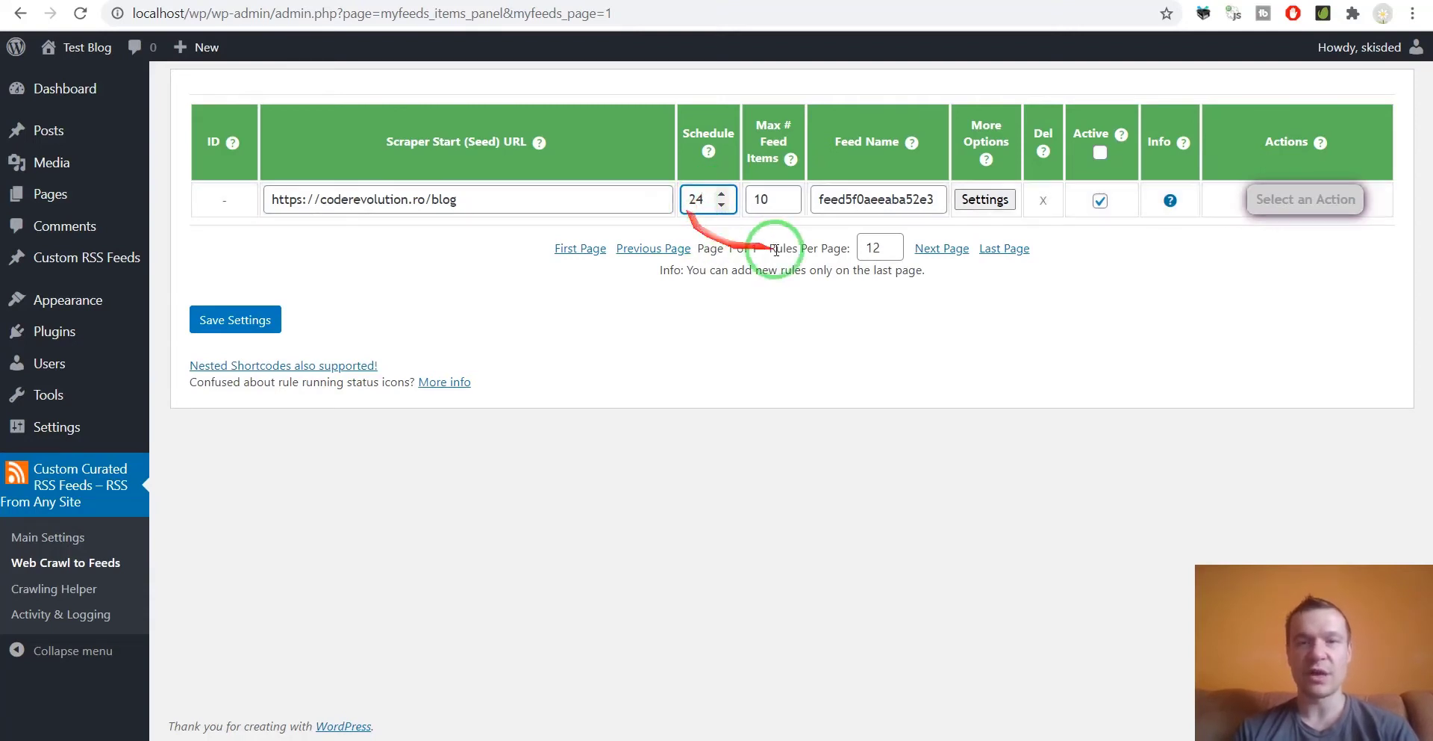
{"action": "double_click", "coordinate": [851, 200]}
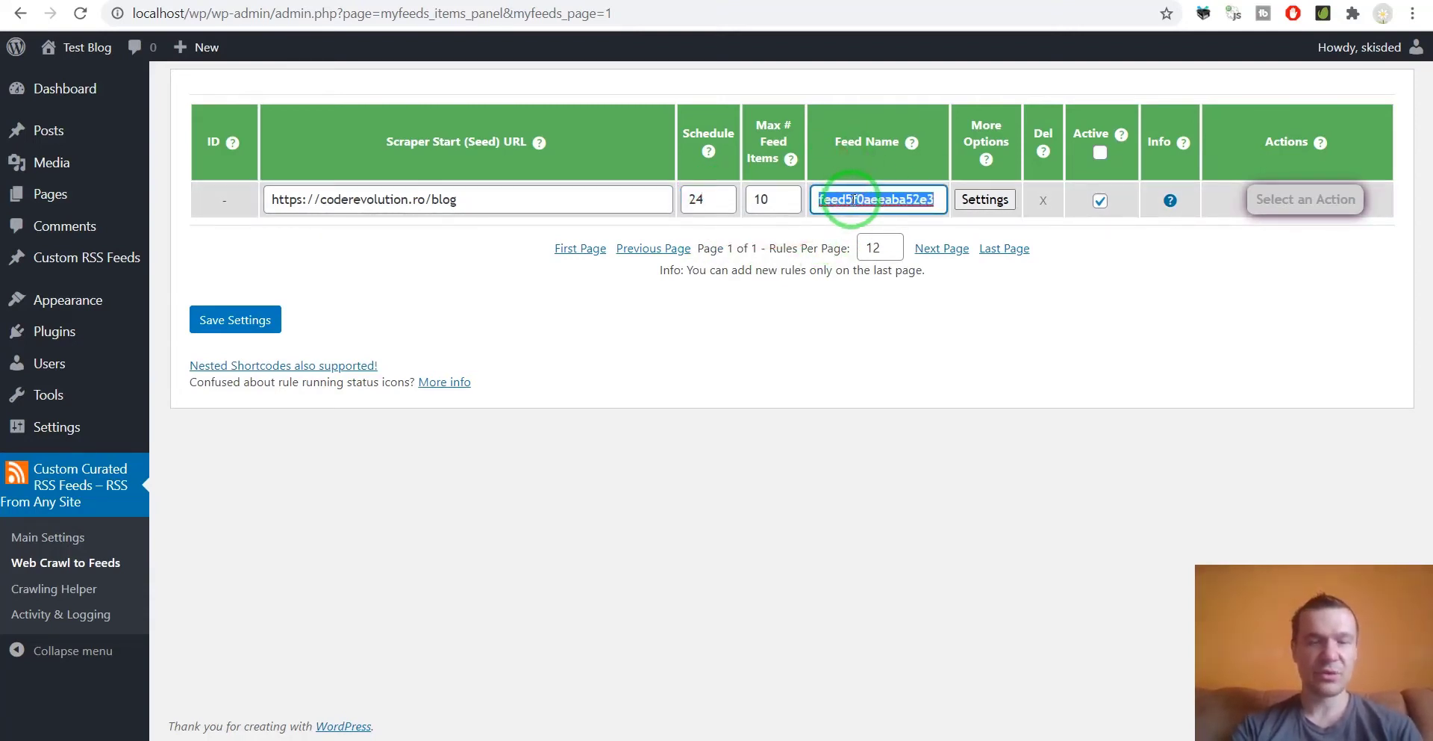
{"action": "type", "text": "coderevo"}
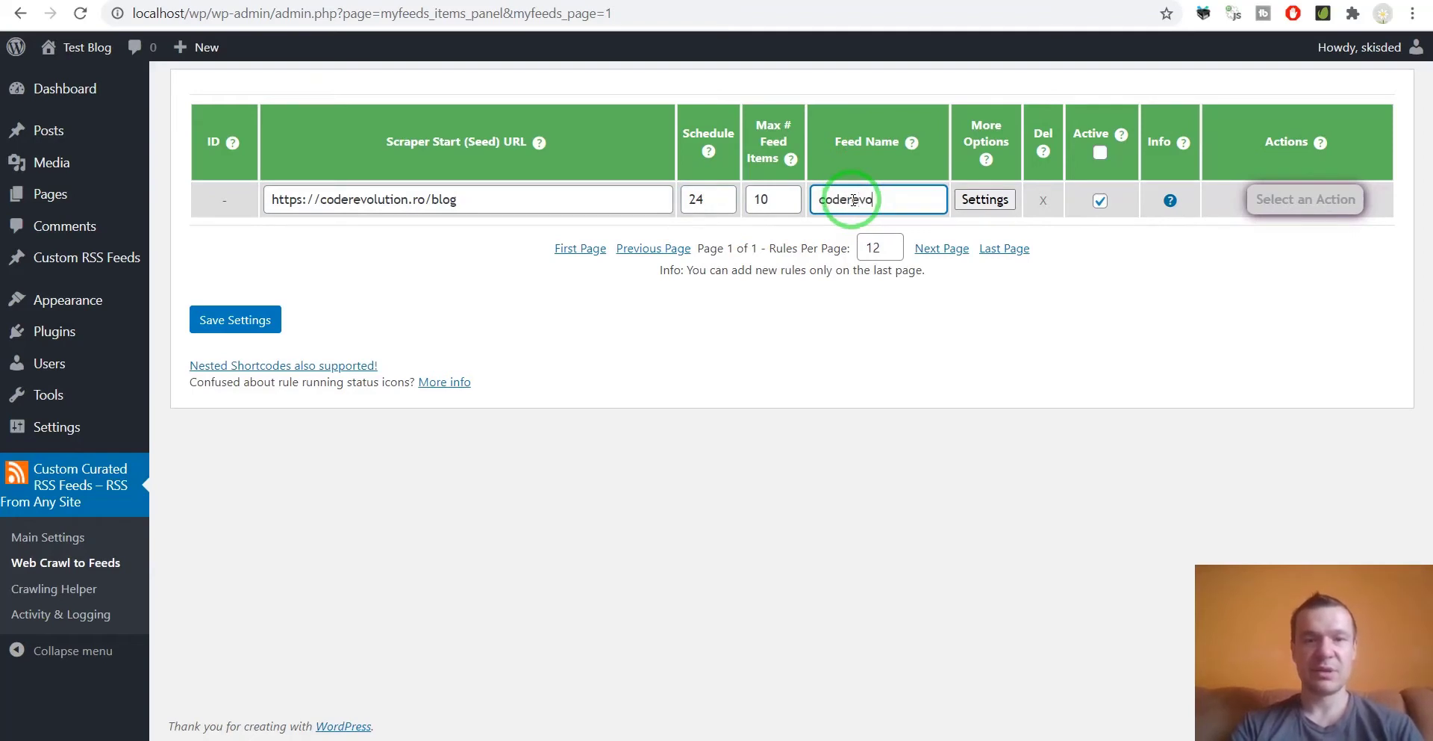
{"action": "type", "text": "lution"}
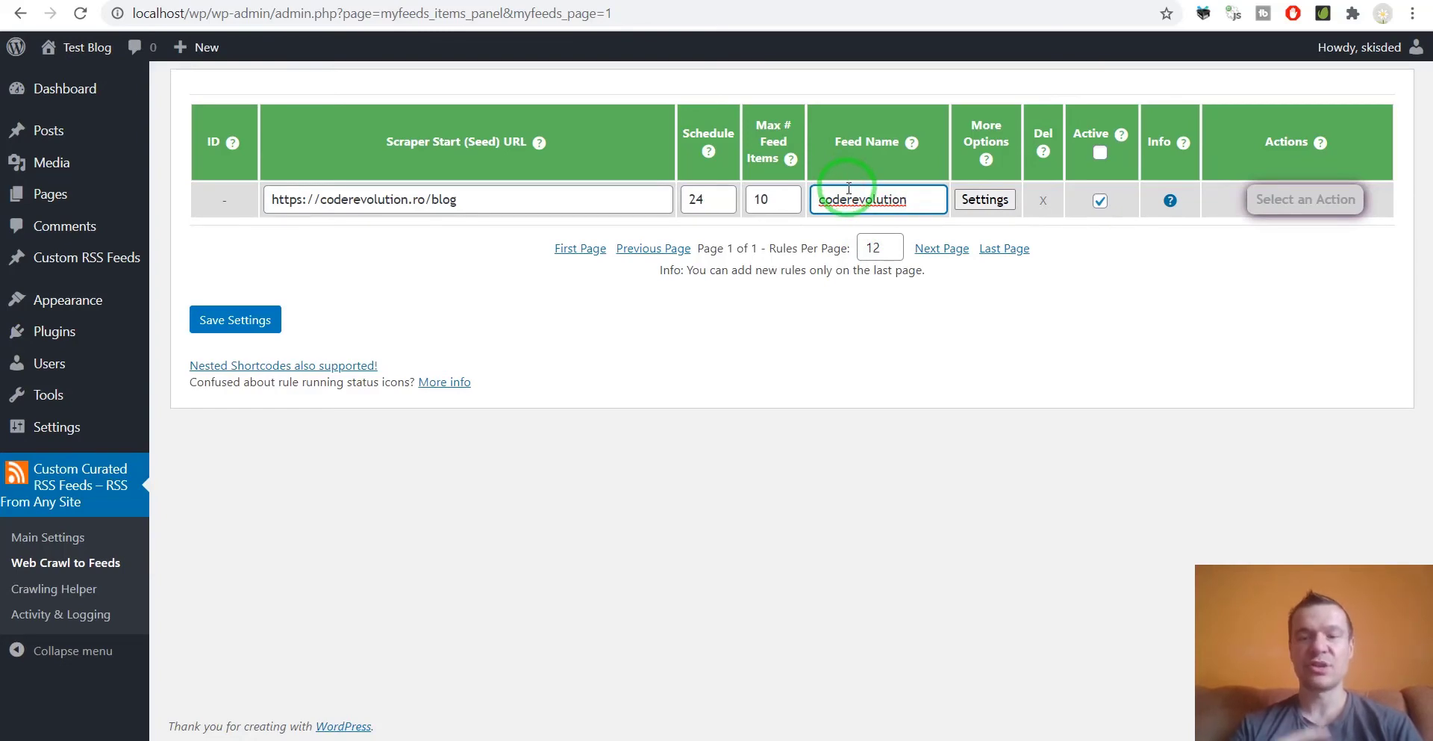
{"action": "left_click", "coordinate": [859, 221]}
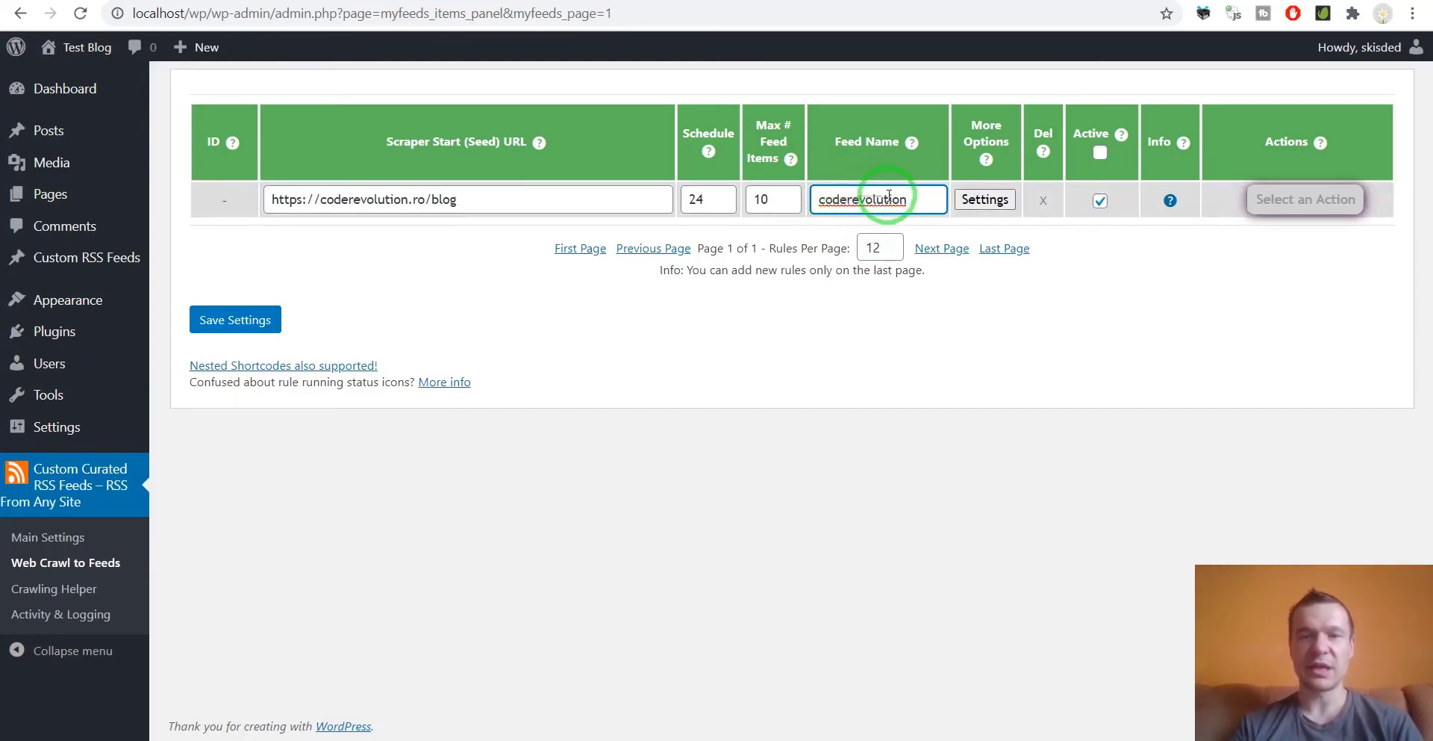
{"action": "left_click", "coordinate": [964, 202]}
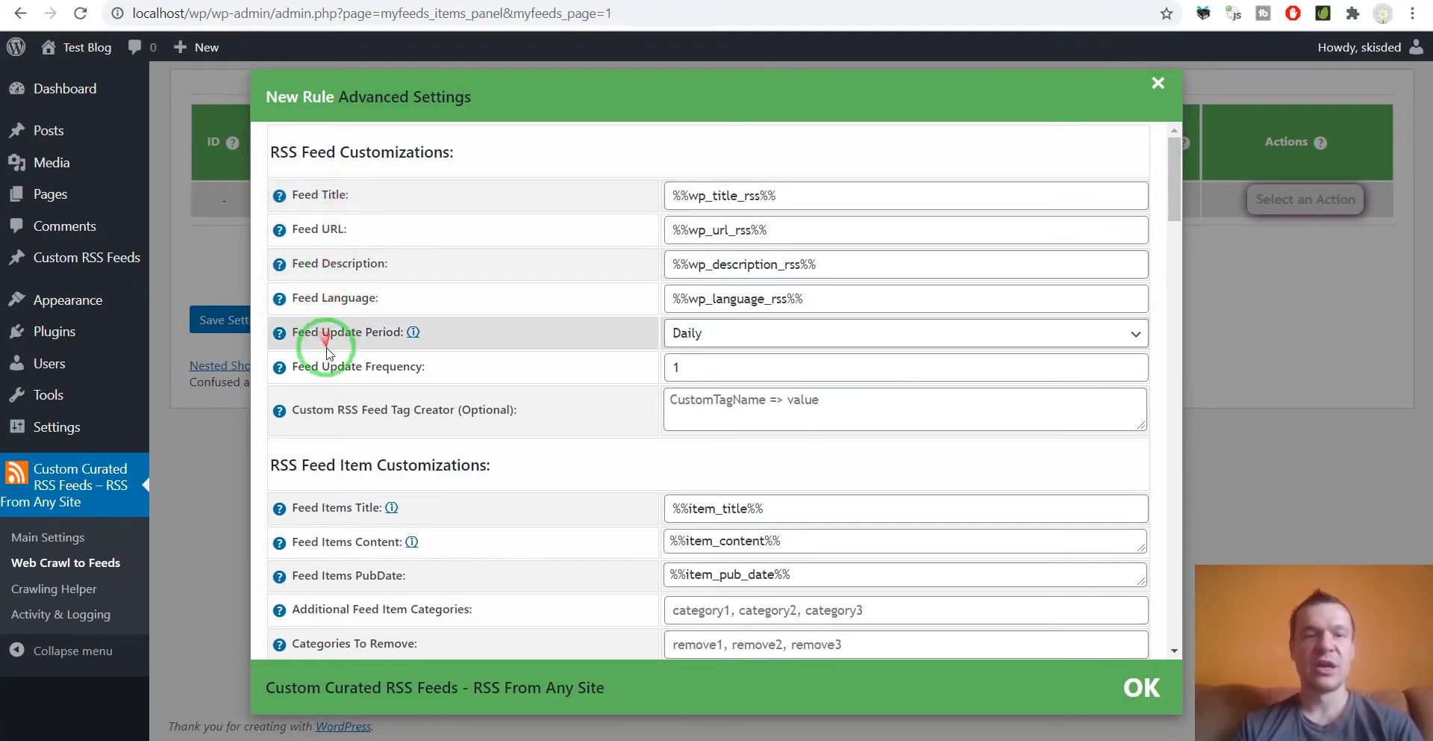
{"action": "scroll", "coordinate": [329, 358], "scroll_direction": "down", "scroll_amount": 6}
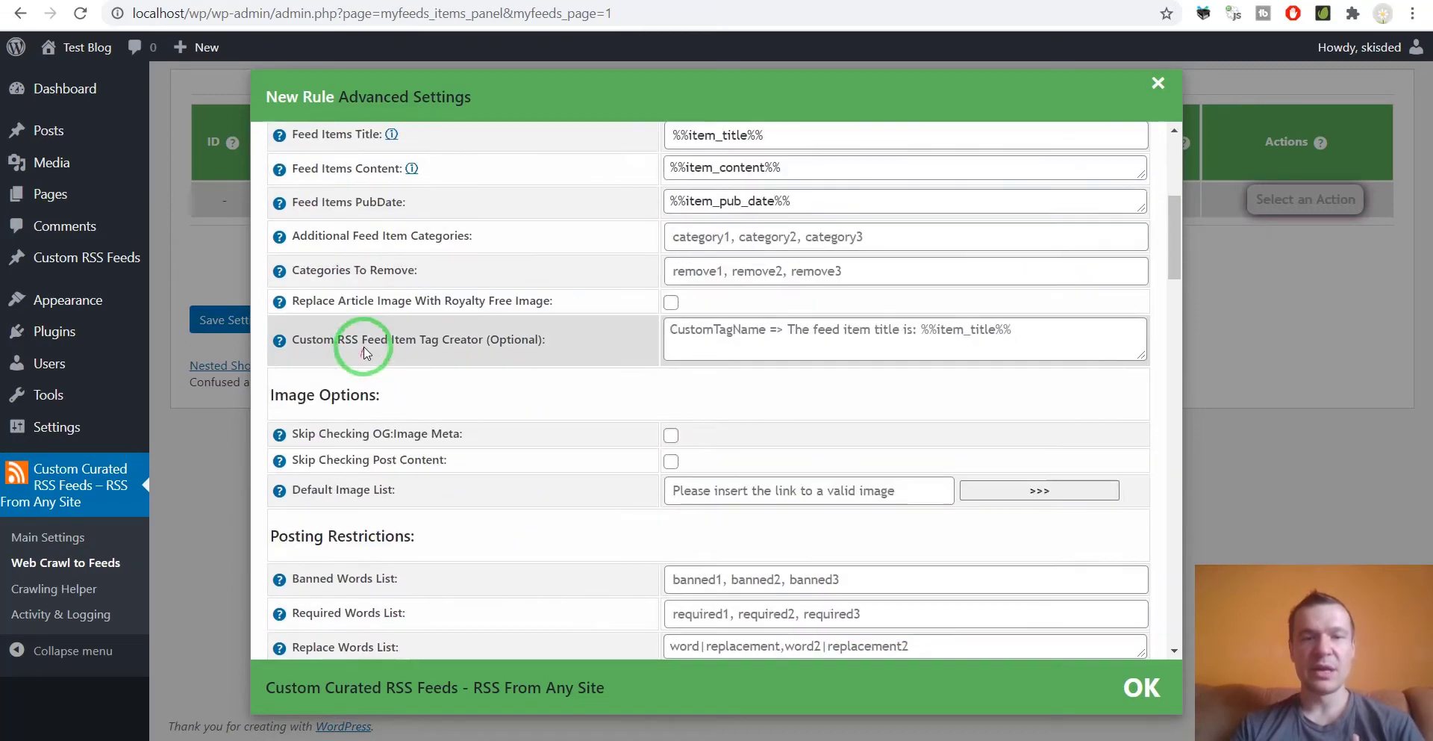
{"action": "scroll", "coordinate": [372, 345], "scroll_direction": "up", "scroll_amount": 4}
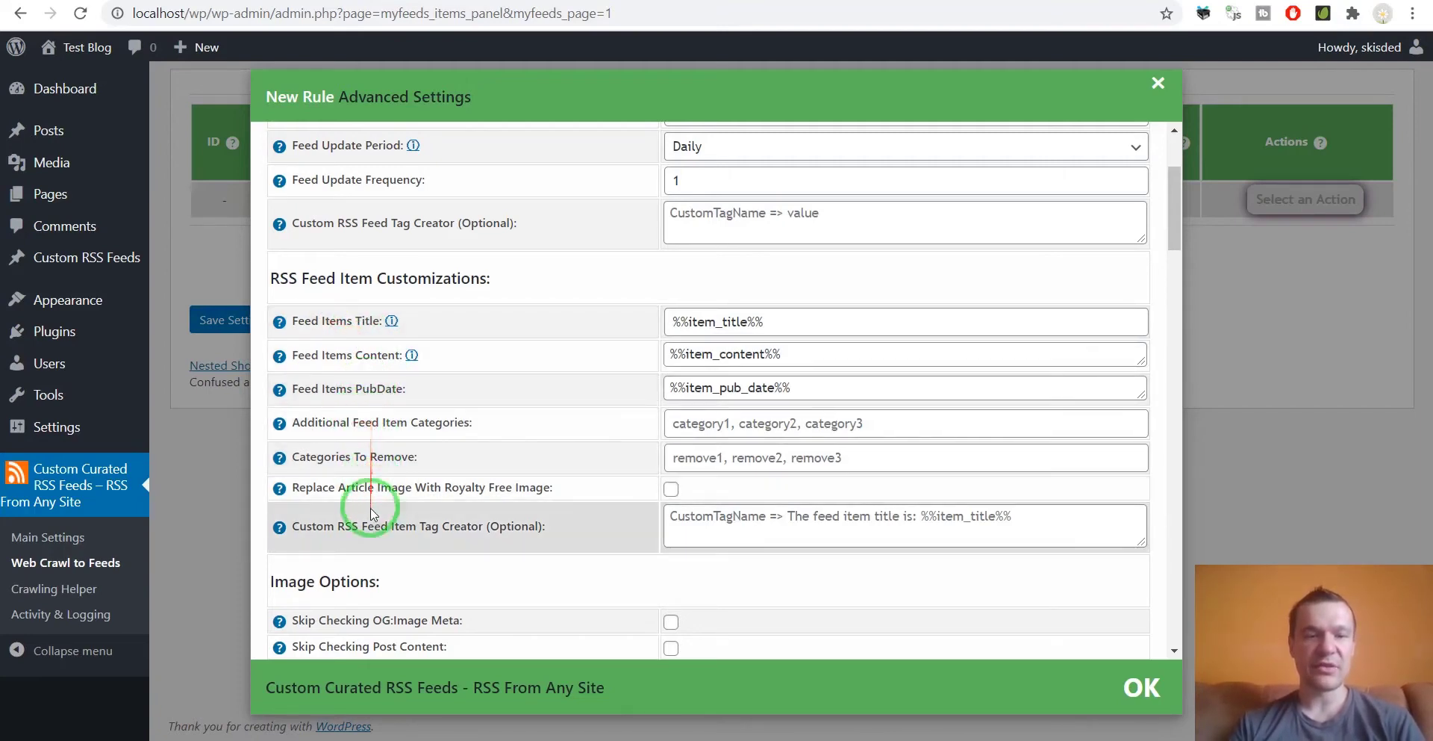
{"action": "scroll", "coordinate": [372, 481], "scroll_direction": "down", "scroll_amount": 1}
{"action": "scroll", "coordinate": [377, 481], "scroll_direction": "up", "scroll_amount": 2}
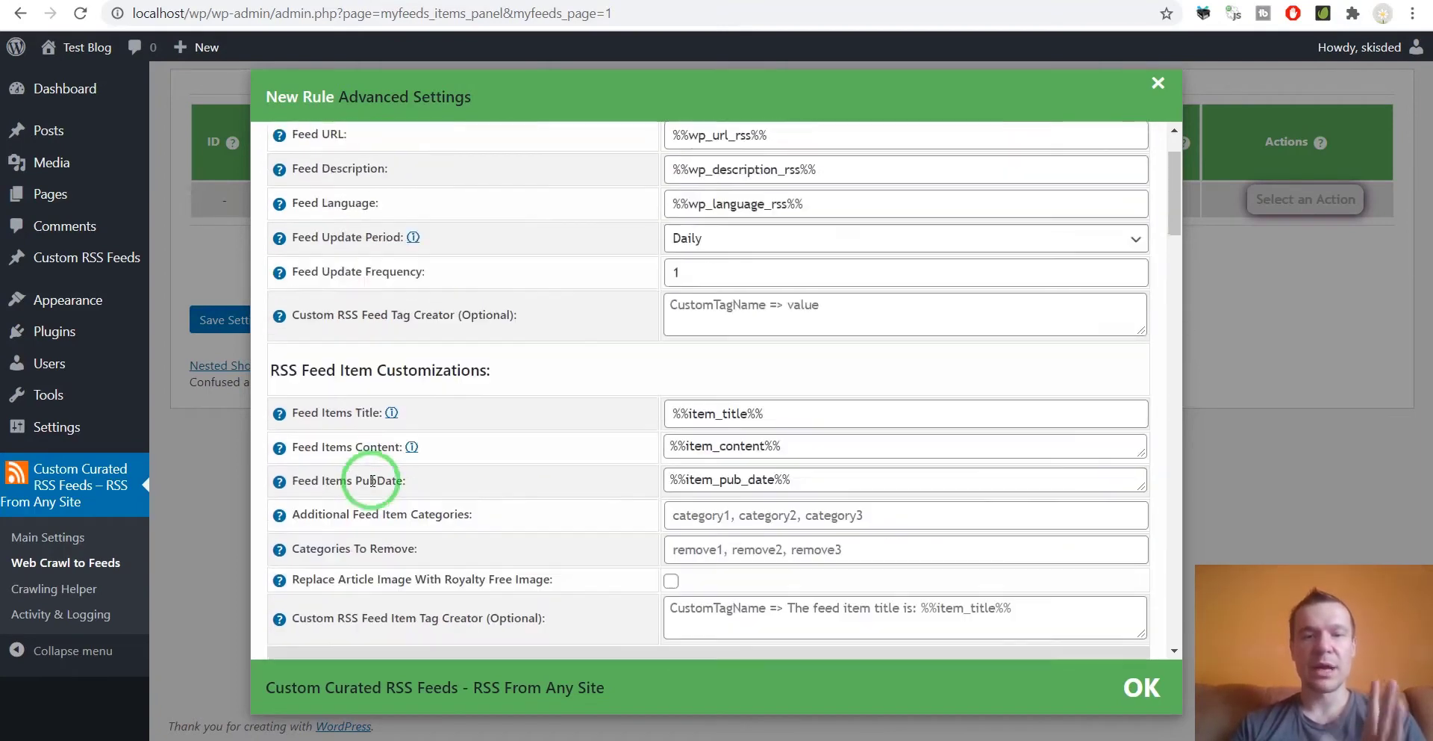
{"action": "scroll", "coordinate": [585, 432], "scroll_direction": "down", "scroll_amount": 5}
{"action": "scroll", "coordinate": [575, 422], "scroll_direction": "down", "scroll_amount": 7}
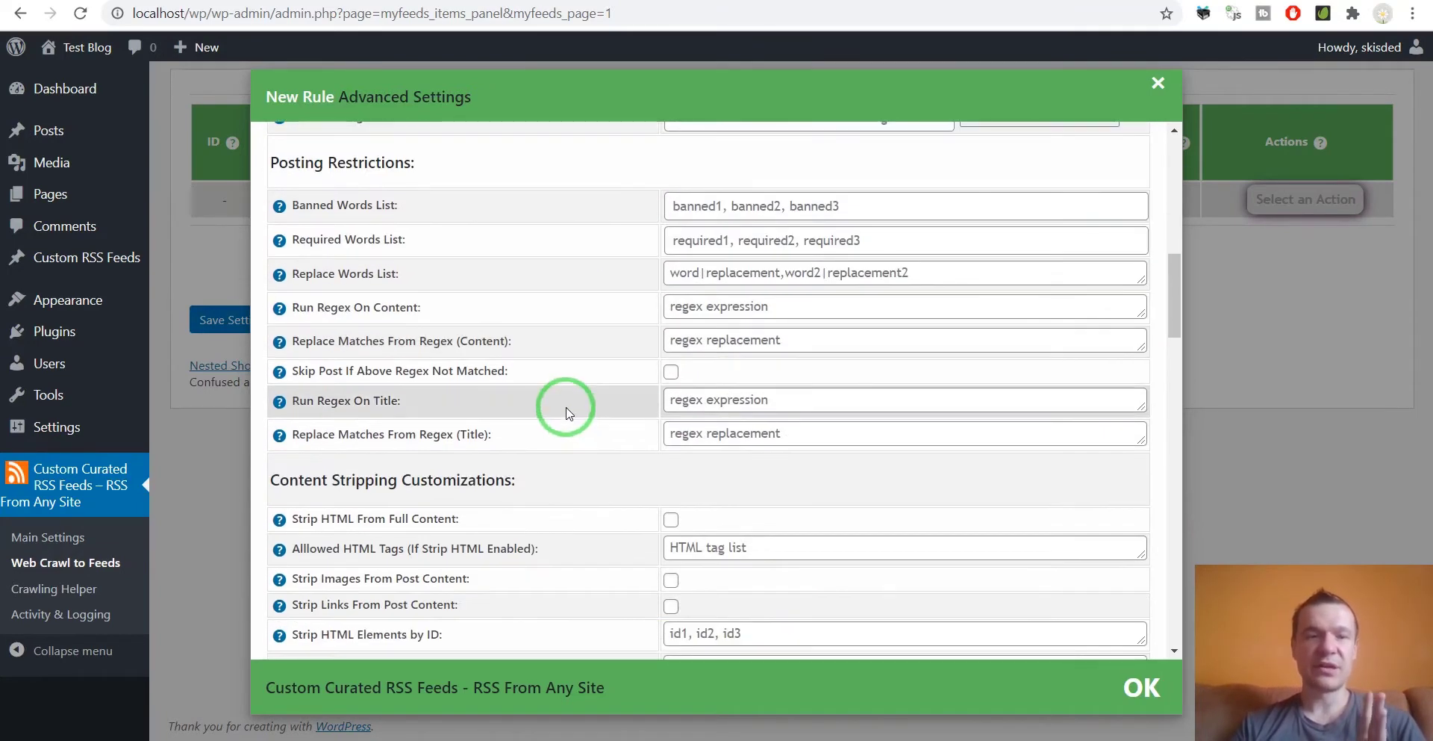
{"action": "scroll", "coordinate": [568, 412], "scroll_direction": "down", "scroll_amount": 7}
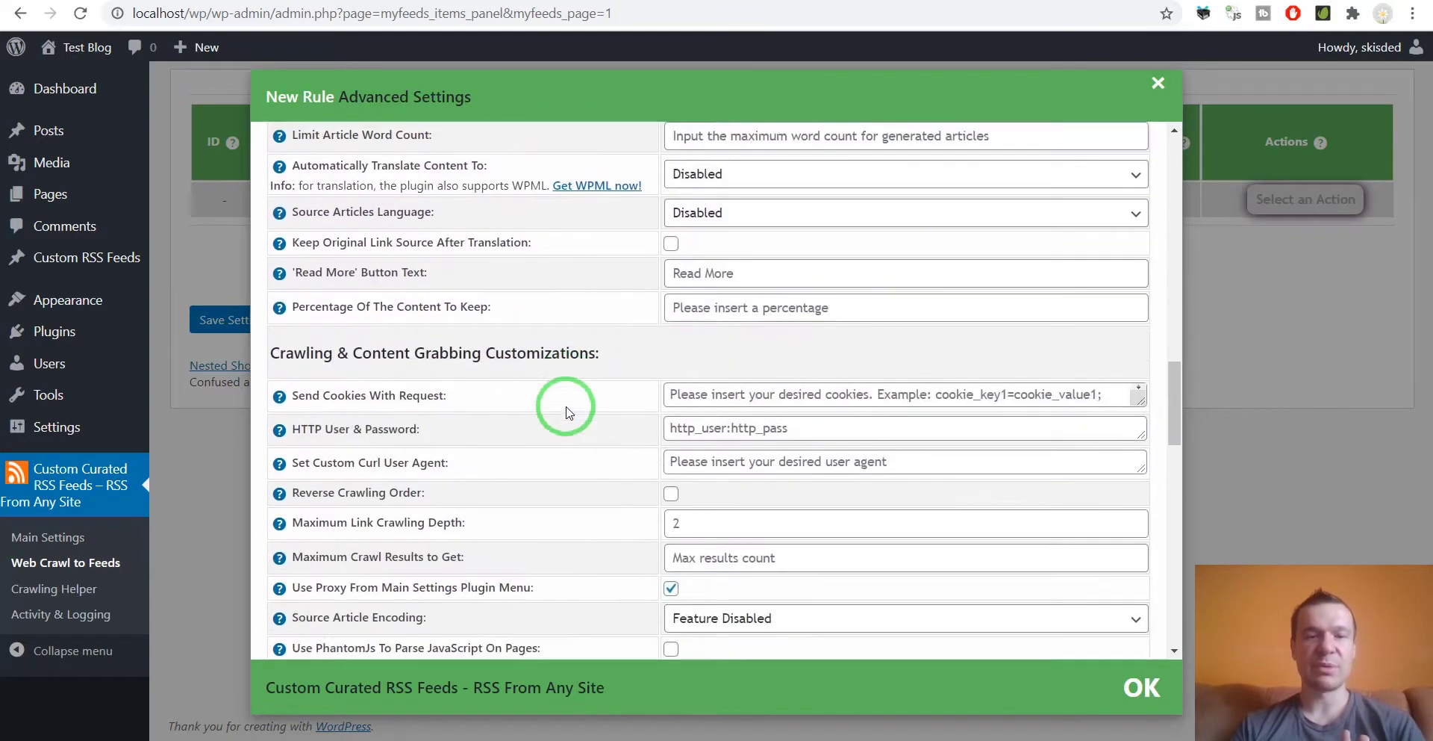
{"action": "scroll", "coordinate": [560, 388], "scroll_direction": "down", "scroll_amount": 2}
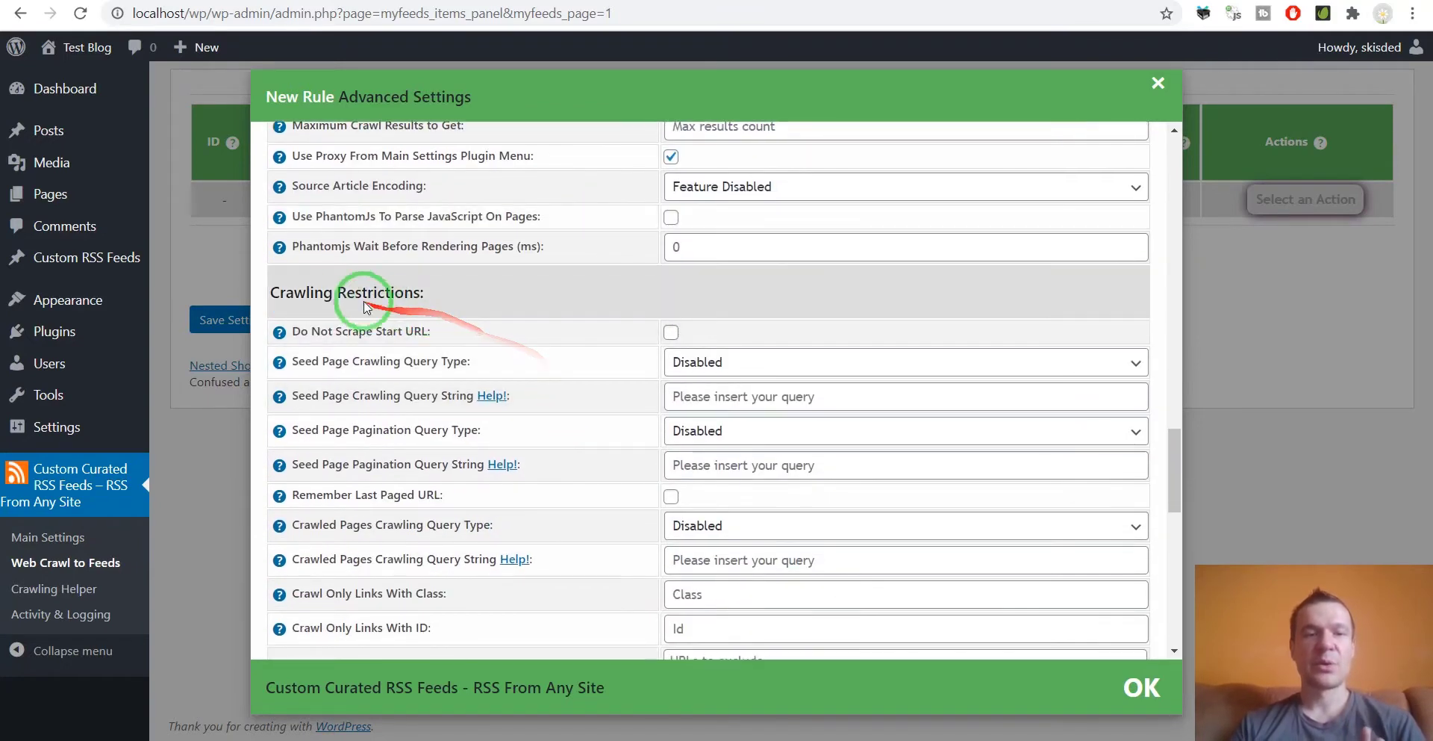
- Enable Do Not Scrape Start URL under the rule's Crawling Restrictions
{"action": "left_click_drag", "start_coordinate": [270, 292], "coordinate": [420, 292]}
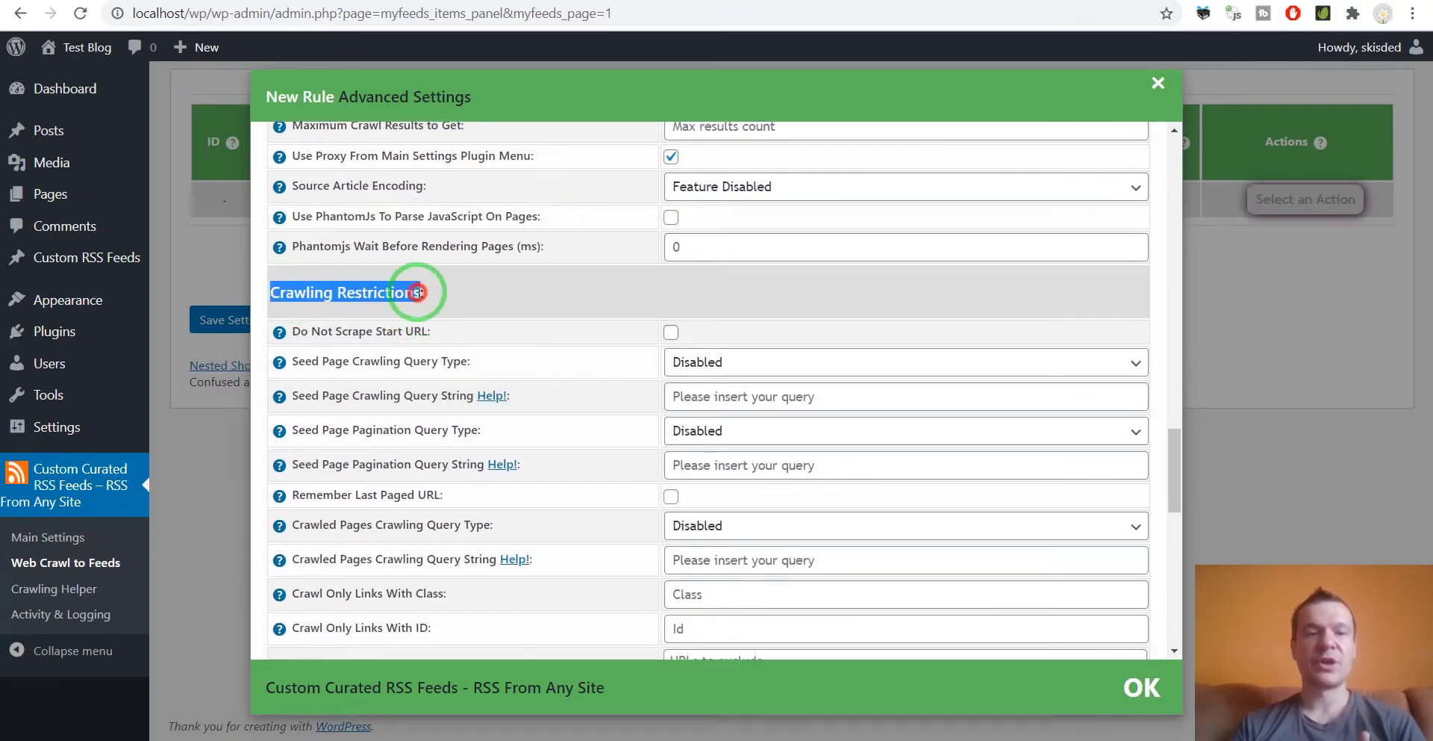
{"action": "left_click", "coordinate": [365, 291]}
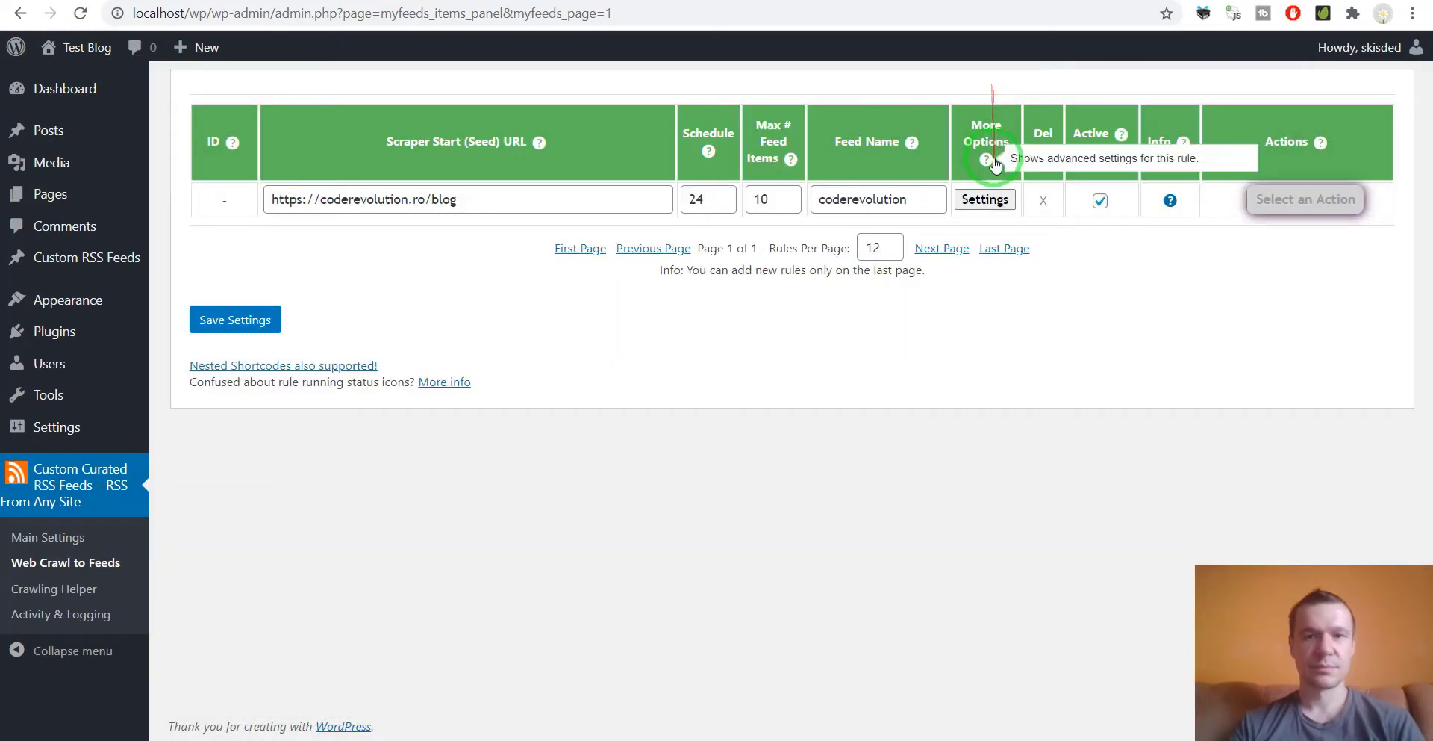
{"action": "left_click", "coordinate": [982, 199]}
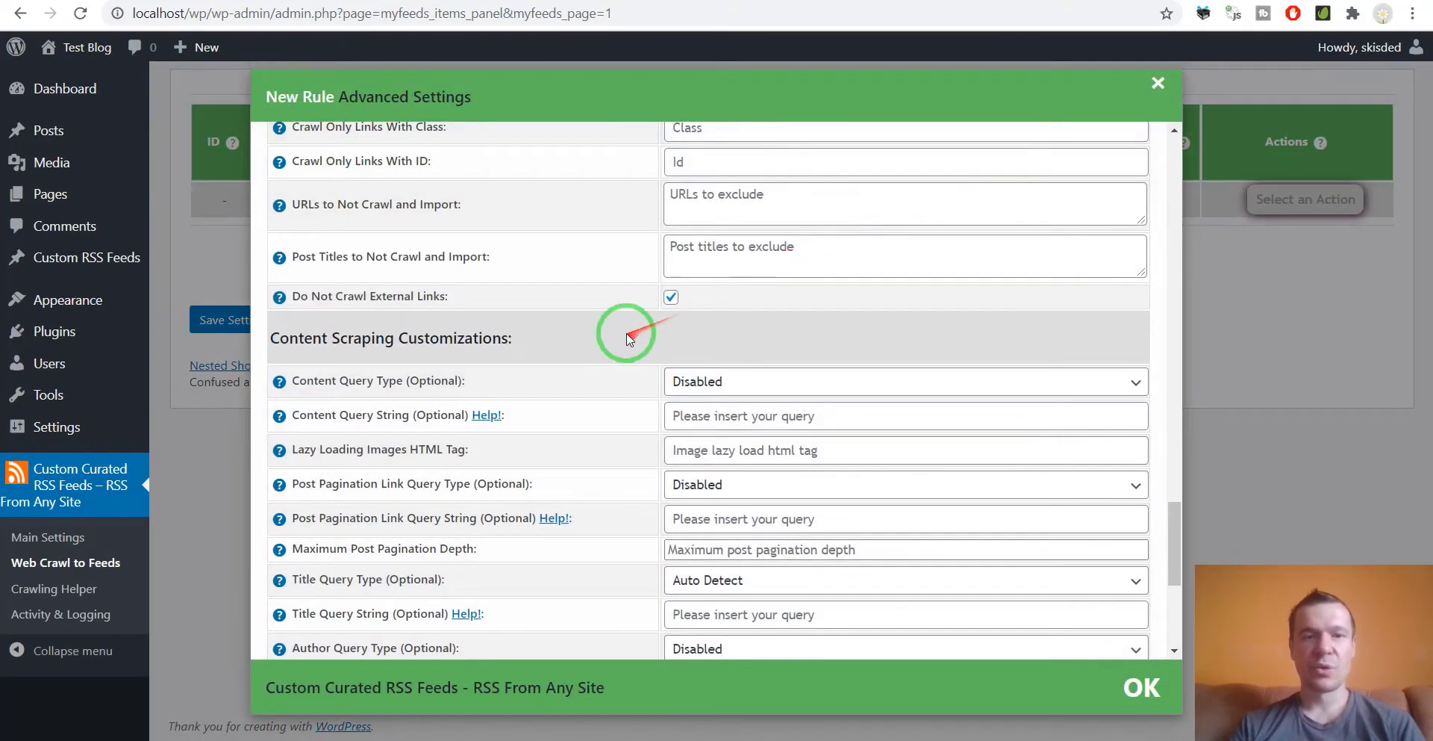
{"action": "scroll", "coordinate": [626, 338], "scroll_direction": "down", "scroll_amount": 5}
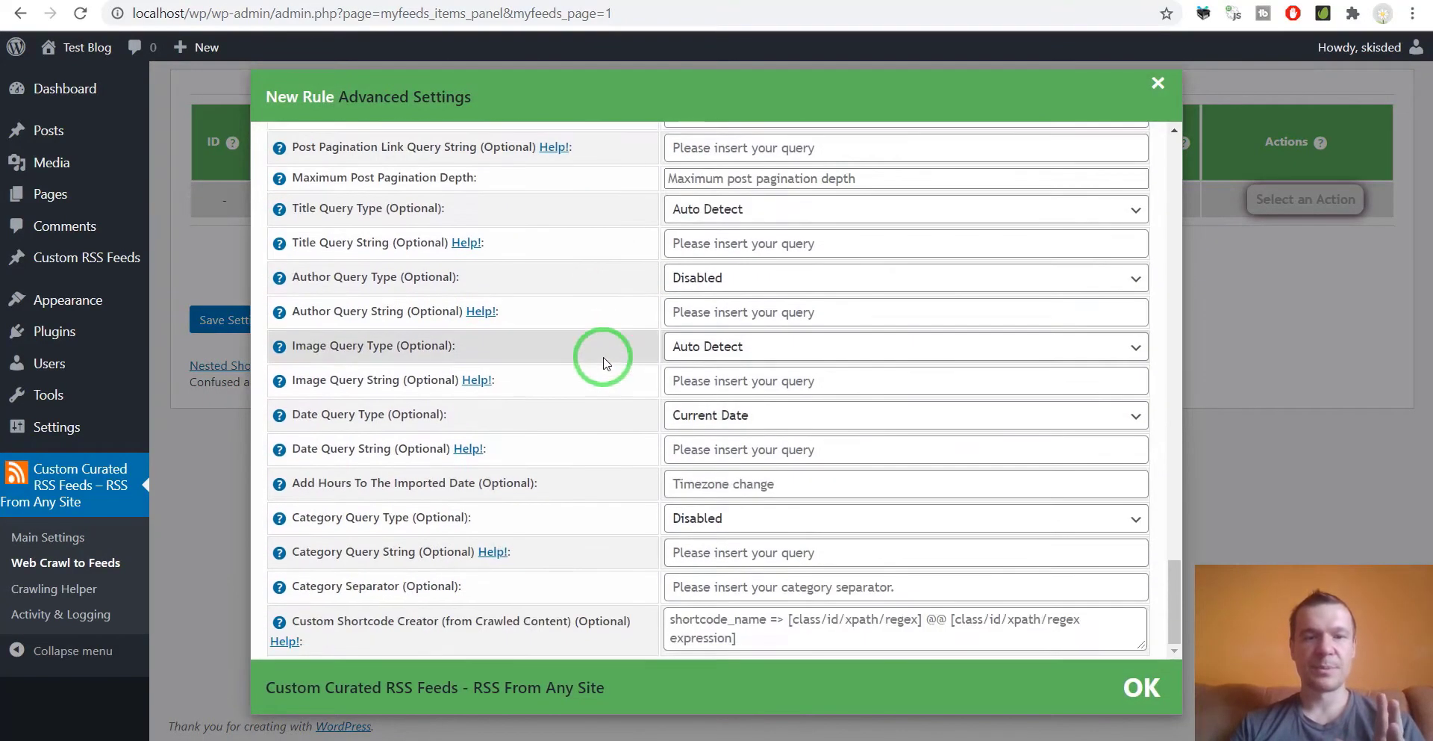
{"action": "scroll", "coordinate": [601, 350], "scroll_direction": "up", "scroll_amount": 12}
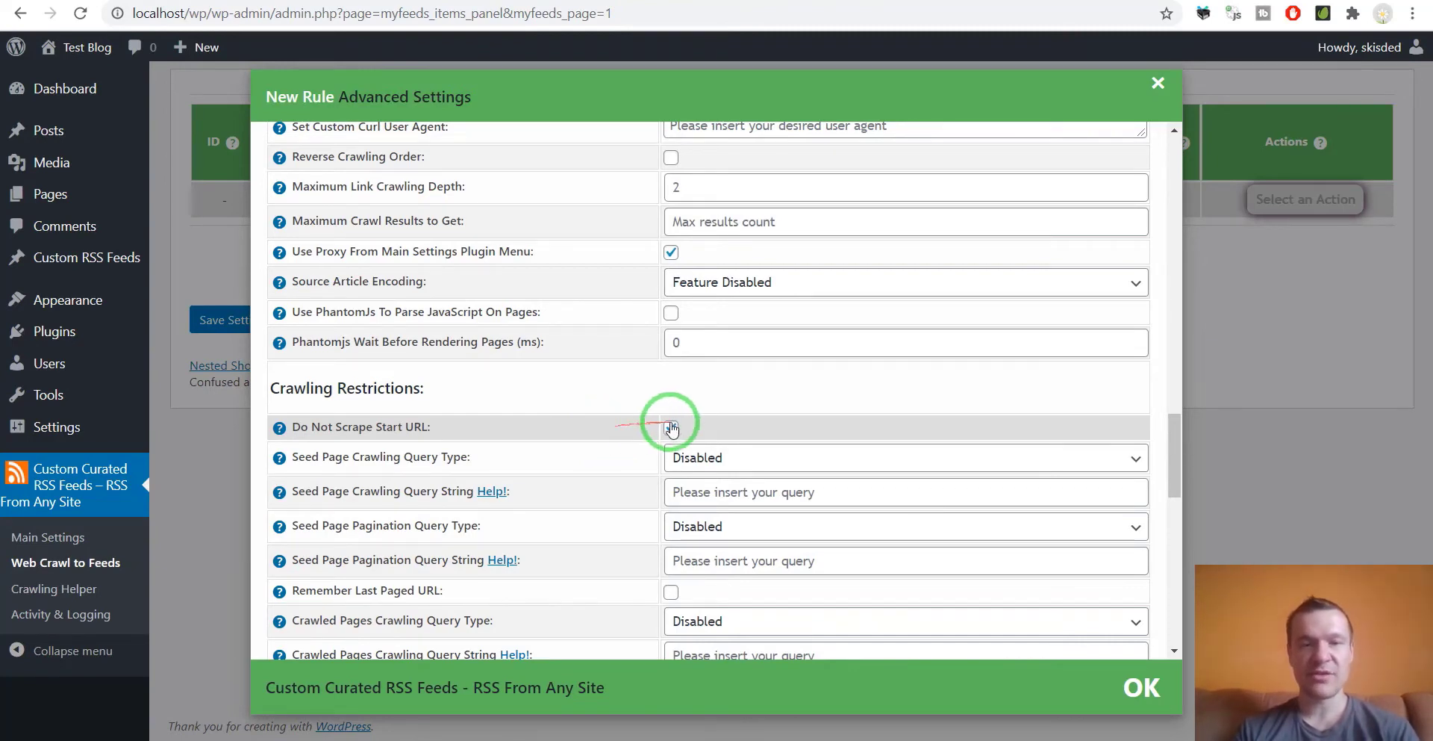
{"action": "left_click", "coordinate": [224, 234]}
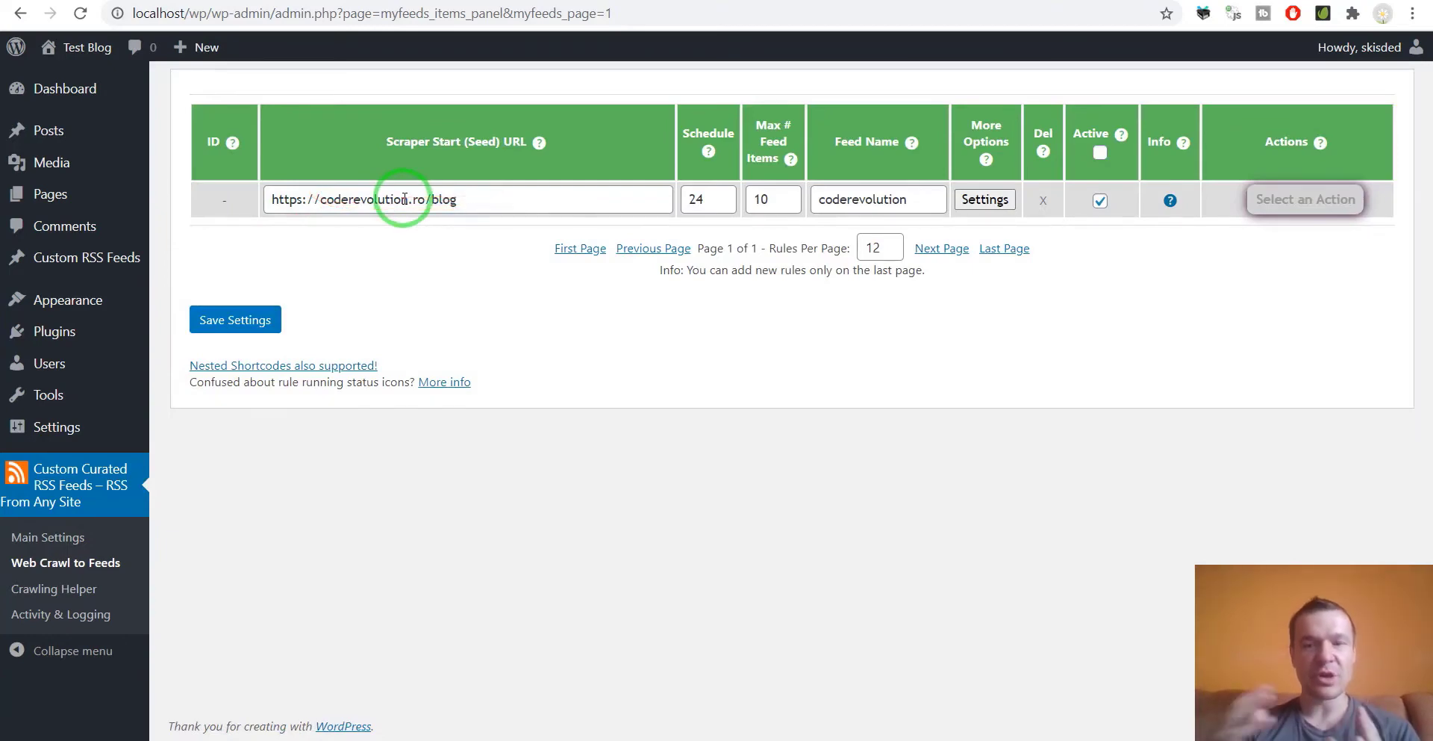
{"action": "left_click", "coordinate": [974, 199]}
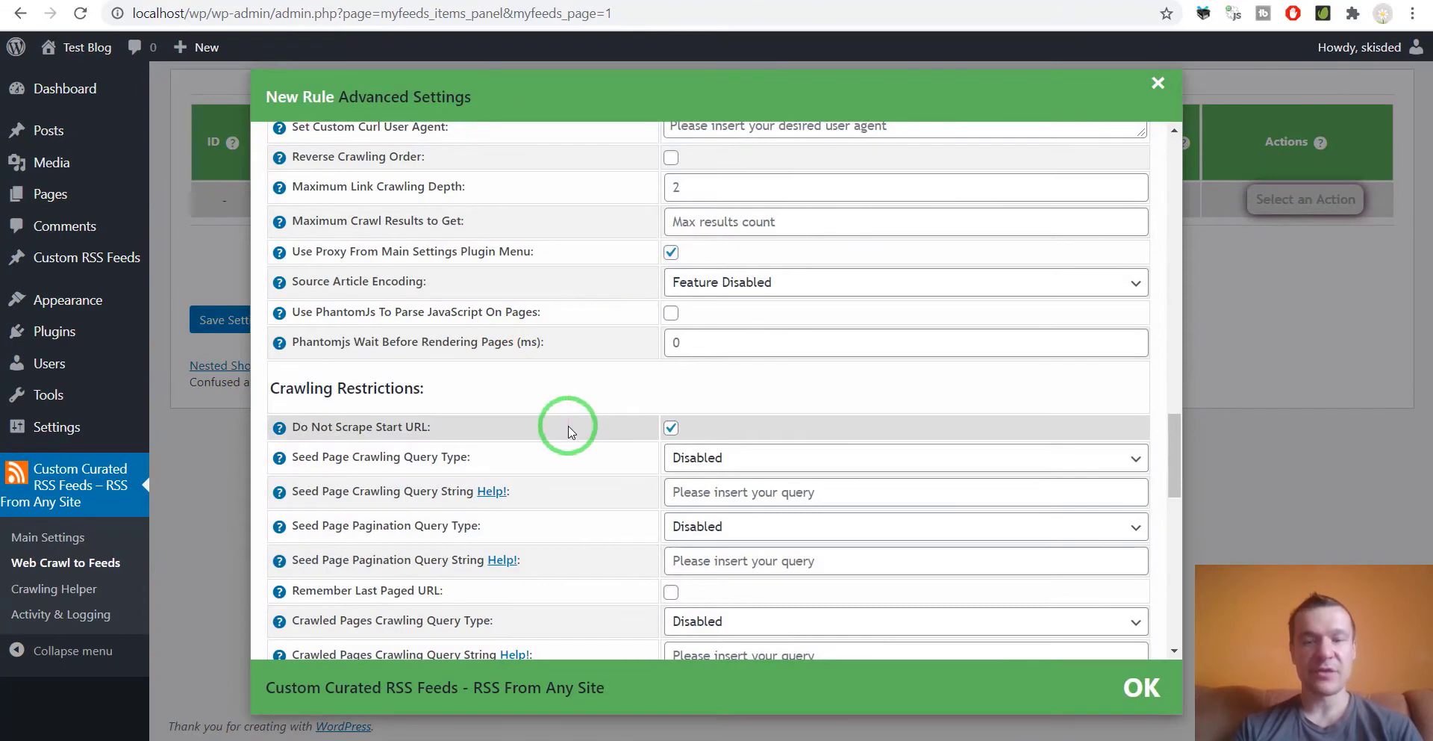
{"action": "scroll", "coordinate": [612, 430], "scroll_direction": "down", "scroll_amount": 1}
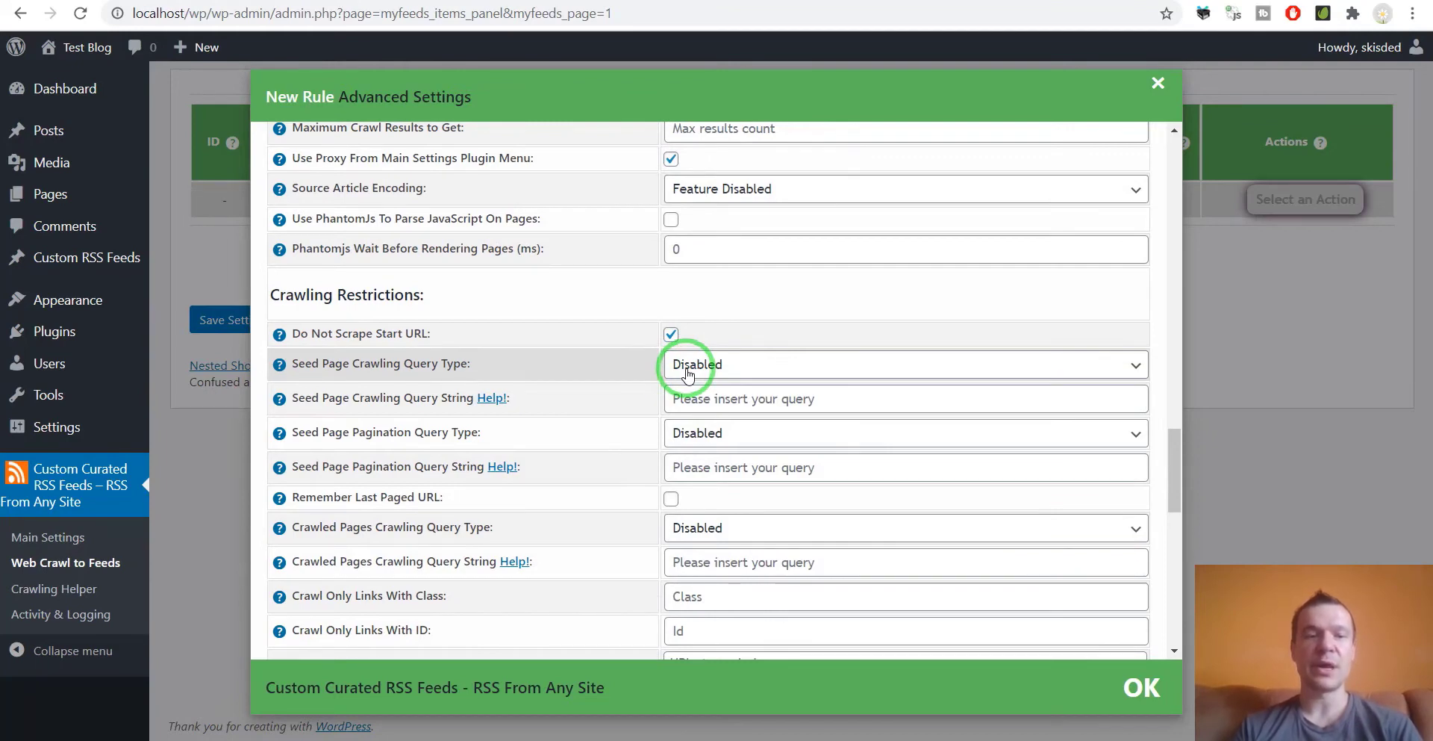
- Set Seed Page Crawling Query Type to Visual Selector and browse the blog's post listing
{"action": "left_click_drag", "start_coordinate": [292, 364], "coordinate": [469, 364]}
{"action": "left_click", "coordinate": [694, 365]}
{"action": "left_click", "coordinate": [698, 406]}
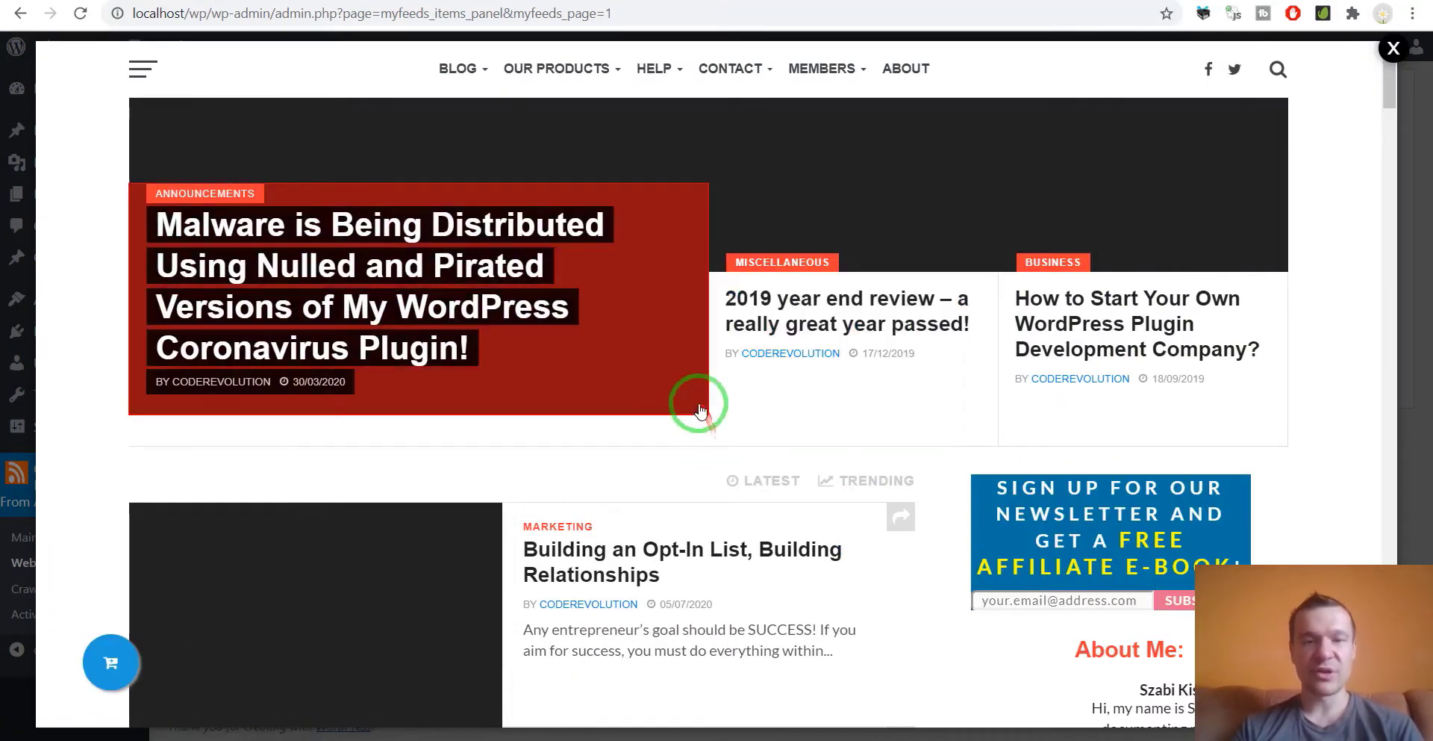
{"action": "scroll", "coordinate": [634, 395], "scroll_direction": "down", "scroll_amount": 3}
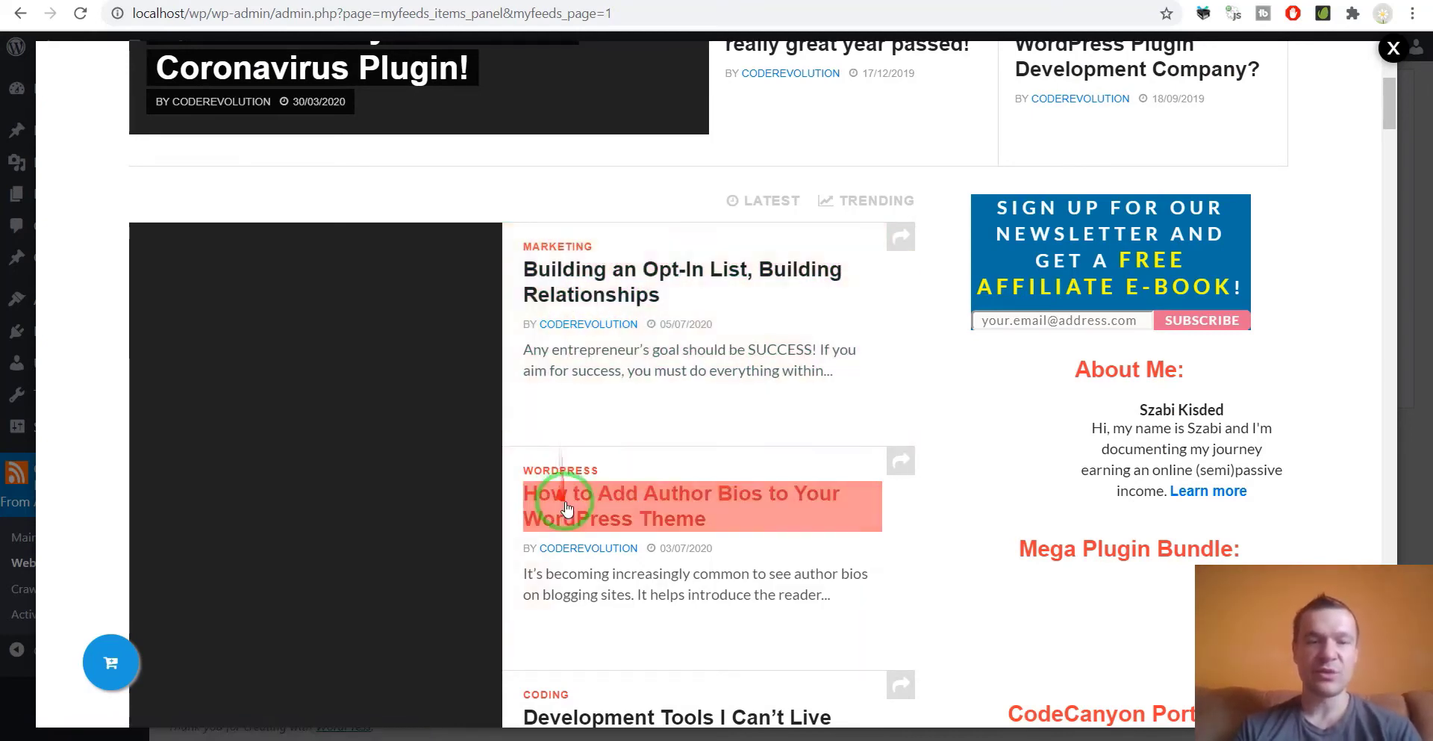
{"action": "scroll", "coordinate": [545, 512], "scroll_direction": "down", "scroll_amount": 3}
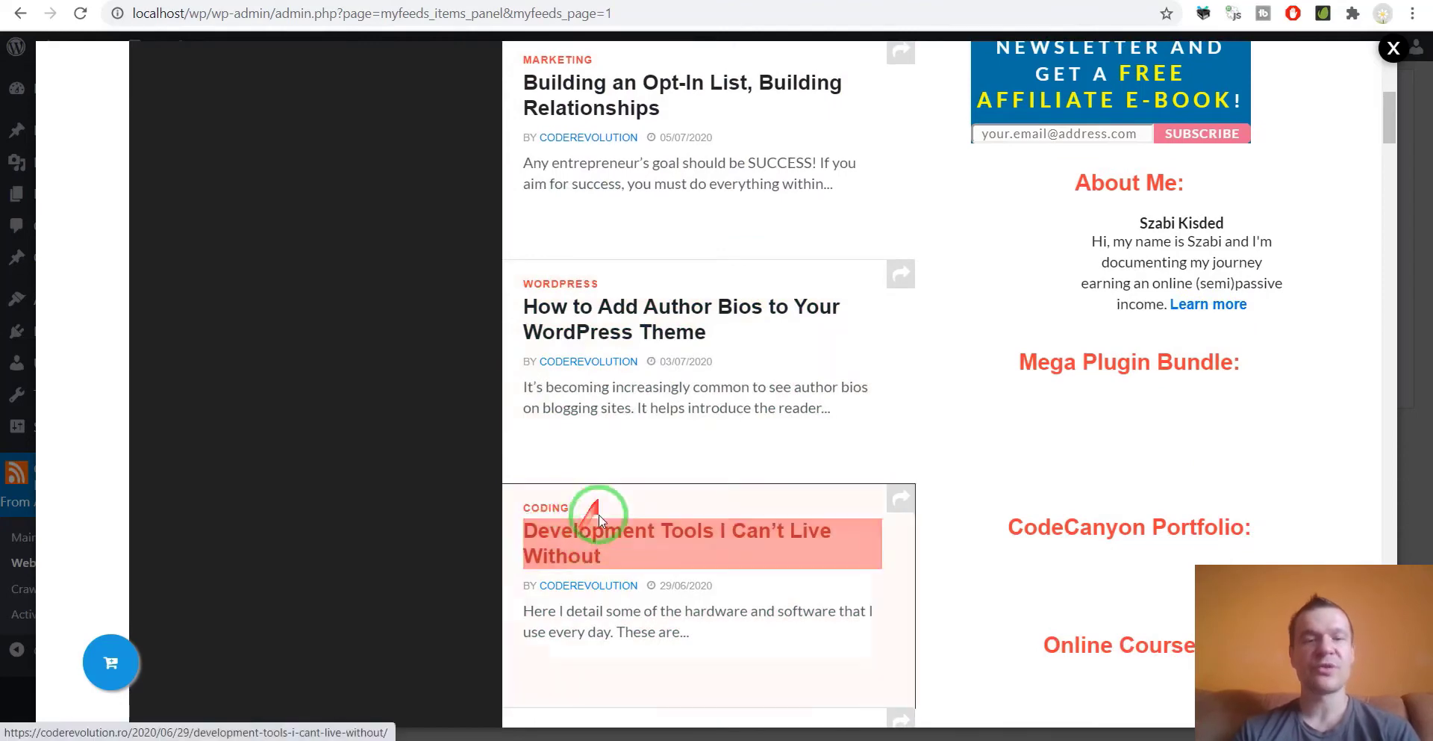
{"action": "scroll", "coordinate": [567, 533], "scroll_direction": "up", "scroll_amount": 4}
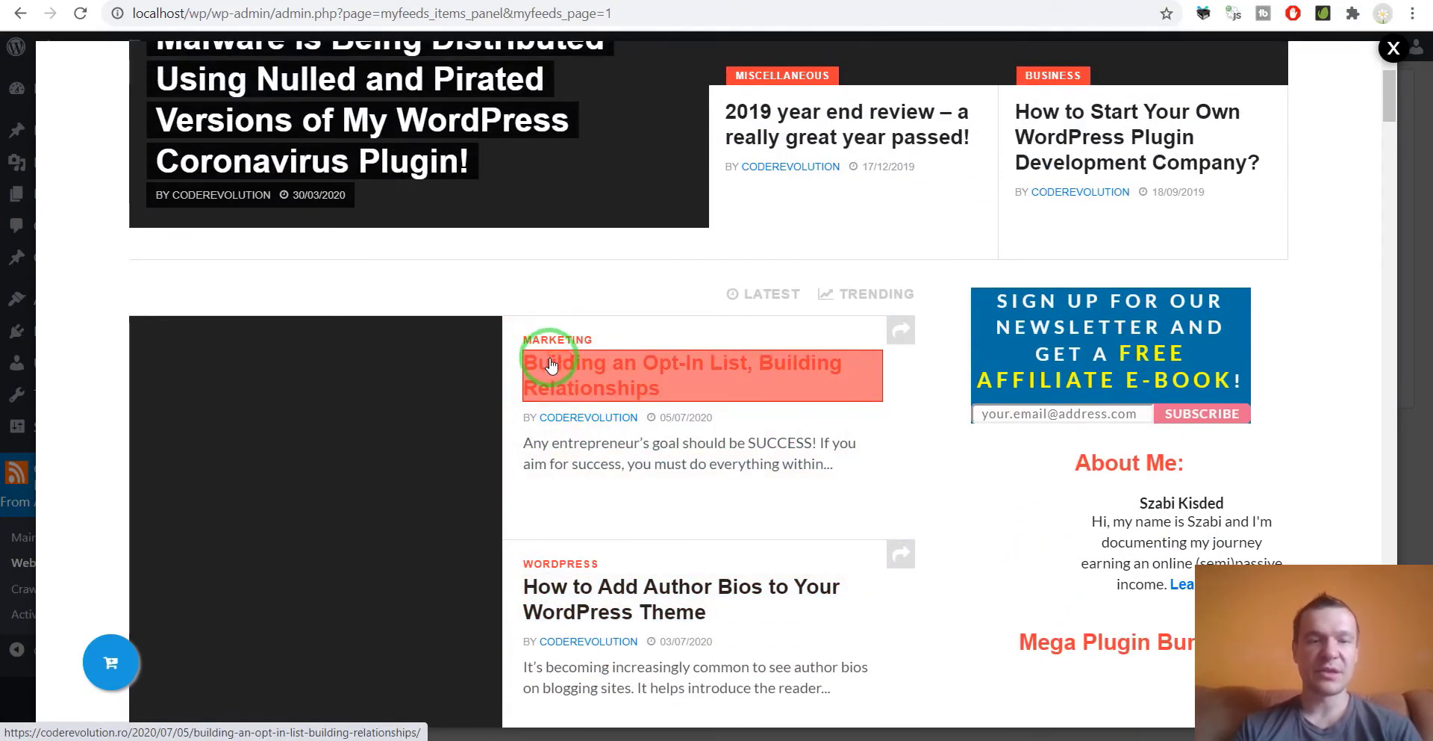
{"action": "scroll", "coordinate": [551, 364], "scroll_direction": "down", "scroll_amount": 1}
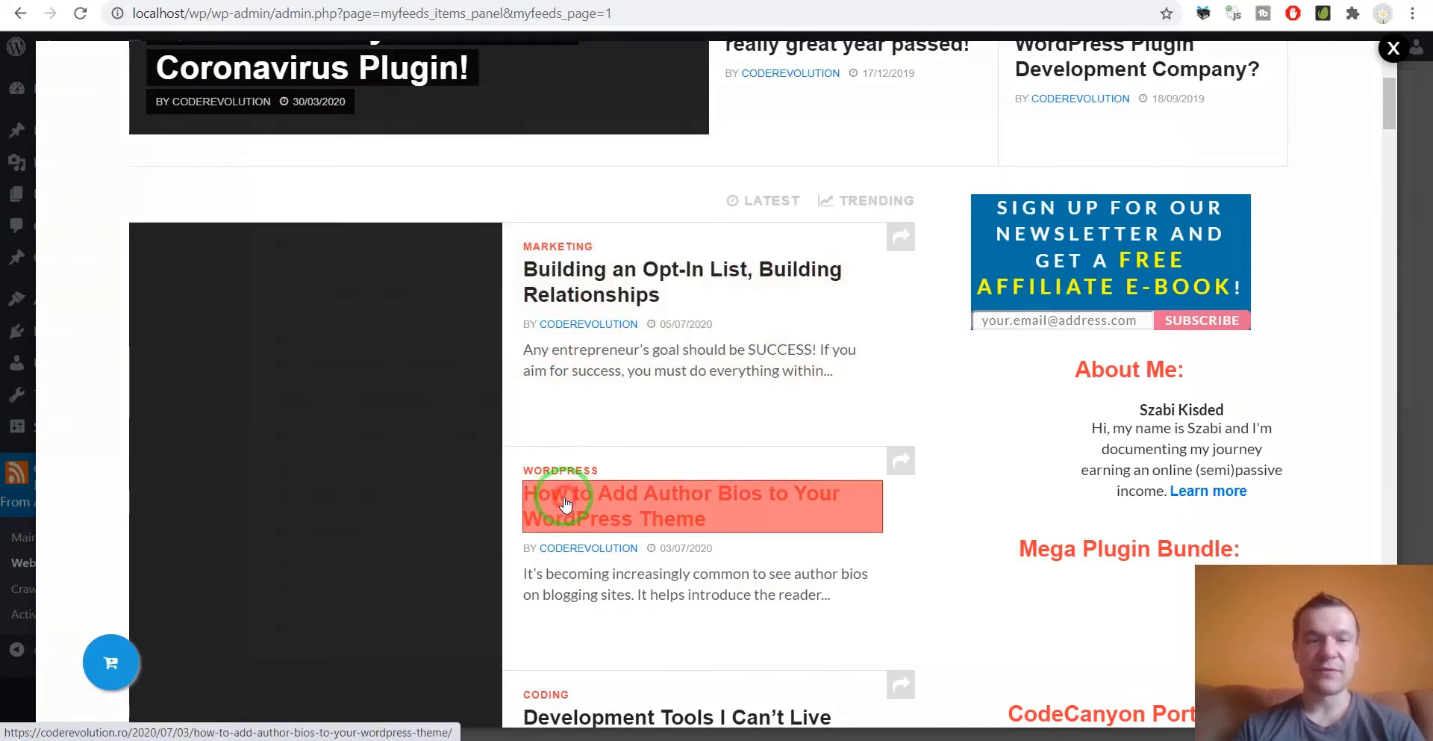
- Pick the blog's post title blocks as the seed page crawling query
{"action": "left_click", "coordinate": [565, 505]}
{"action": "scroll", "coordinate": [640, 410], "scroll_direction": "down", "scroll_amount": 2}
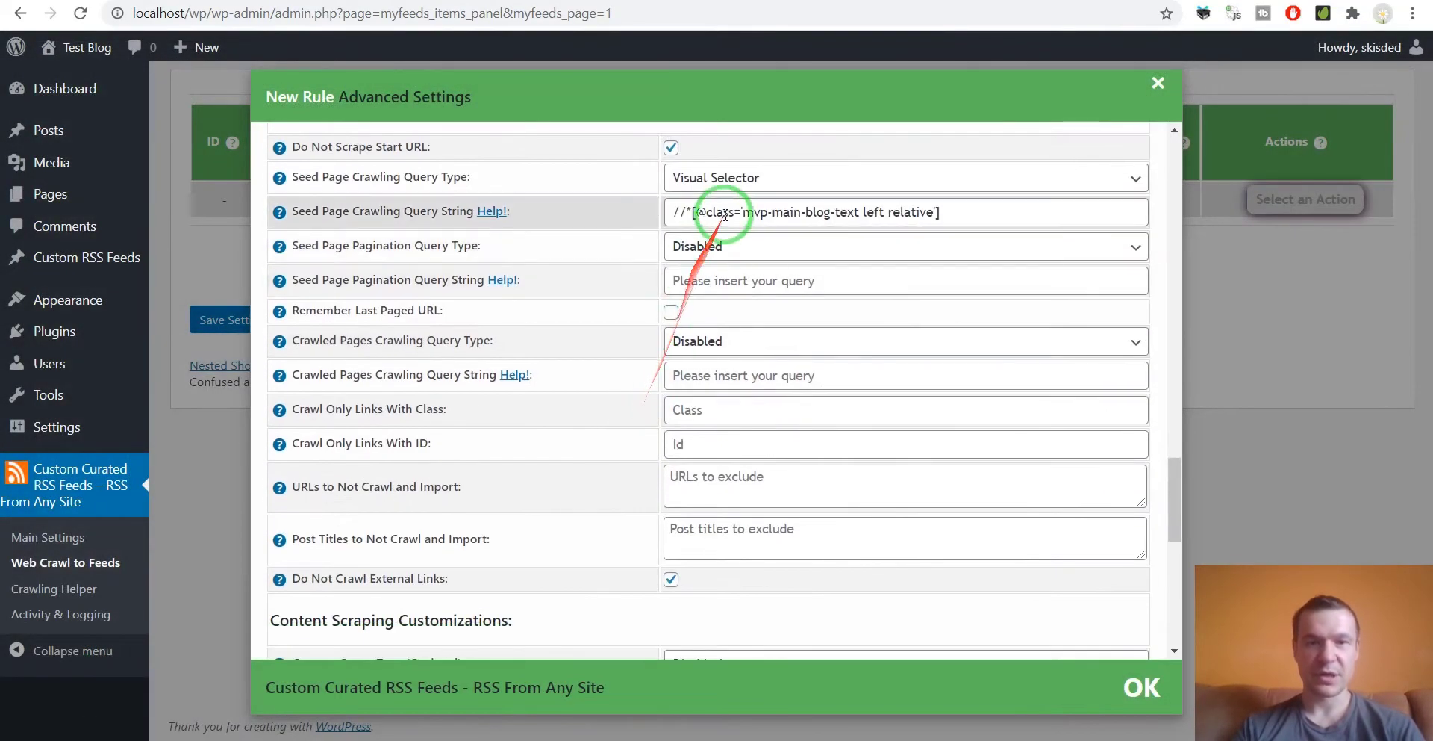
{"action": "scroll", "coordinate": [698, 247], "scroll_direction": "down", "scroll_amount": 4}
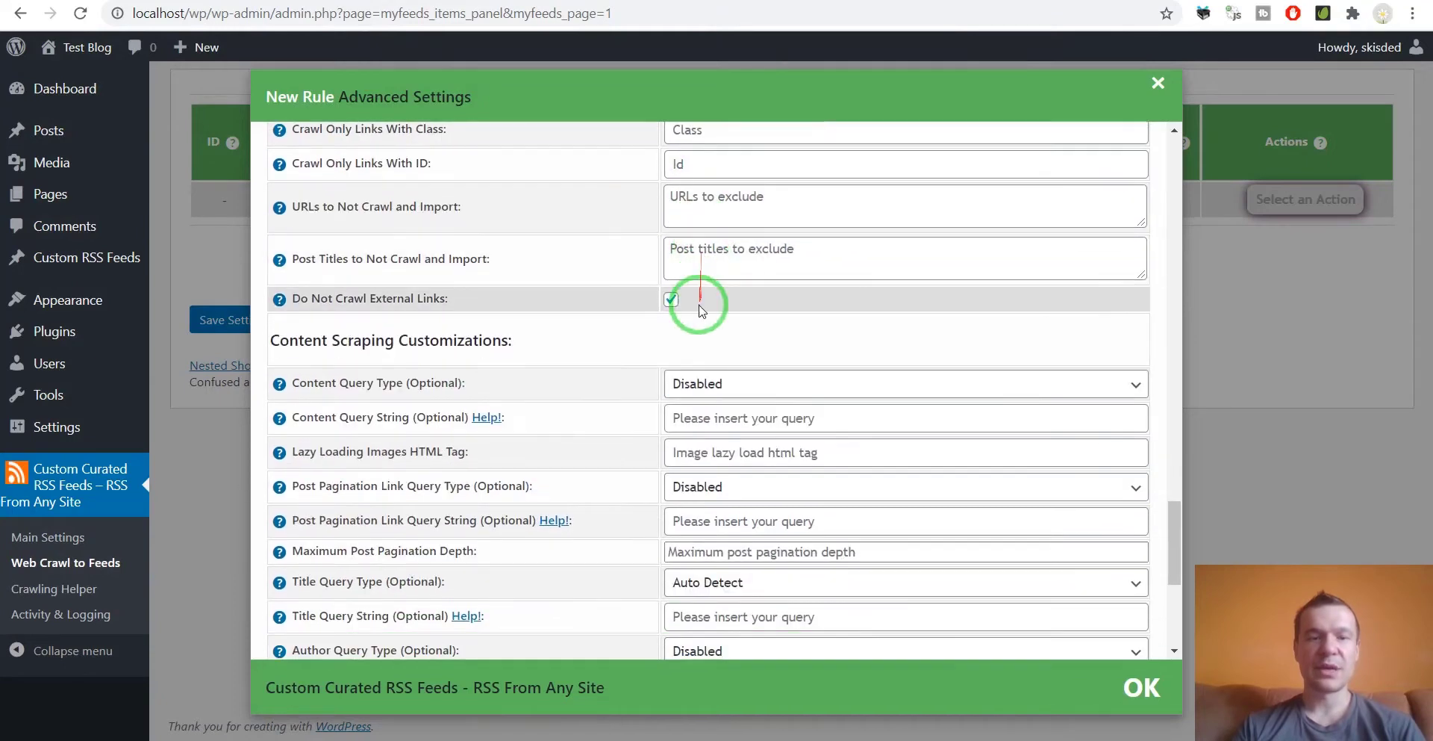
{"action": "scroll", "coordinate": [700, 306], "scroll_direction": "down", "scroll_amount": 2}
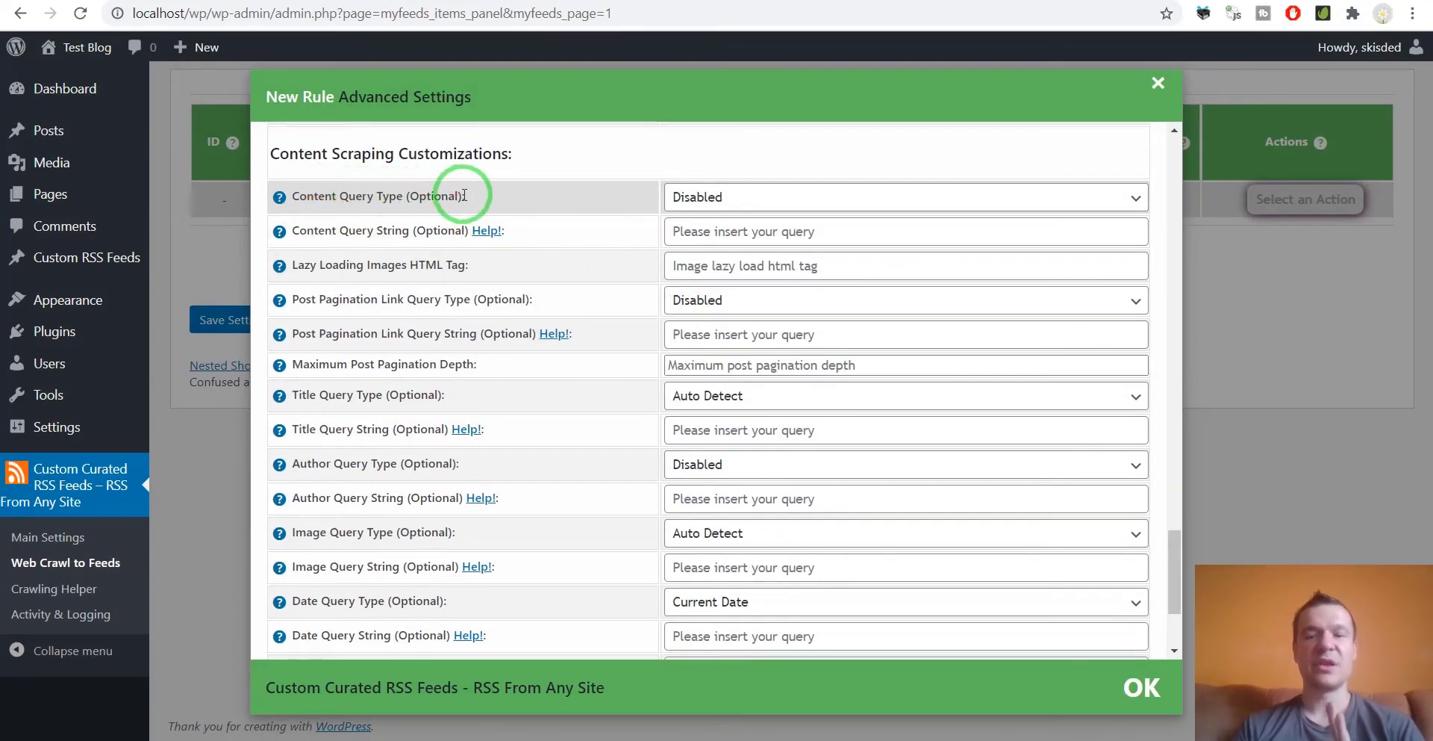
- Change Content Query Type under Content Scraping Customizations from Disabled to Auto Detect
{"action": "left_click", "coordinate": [699, 198]}
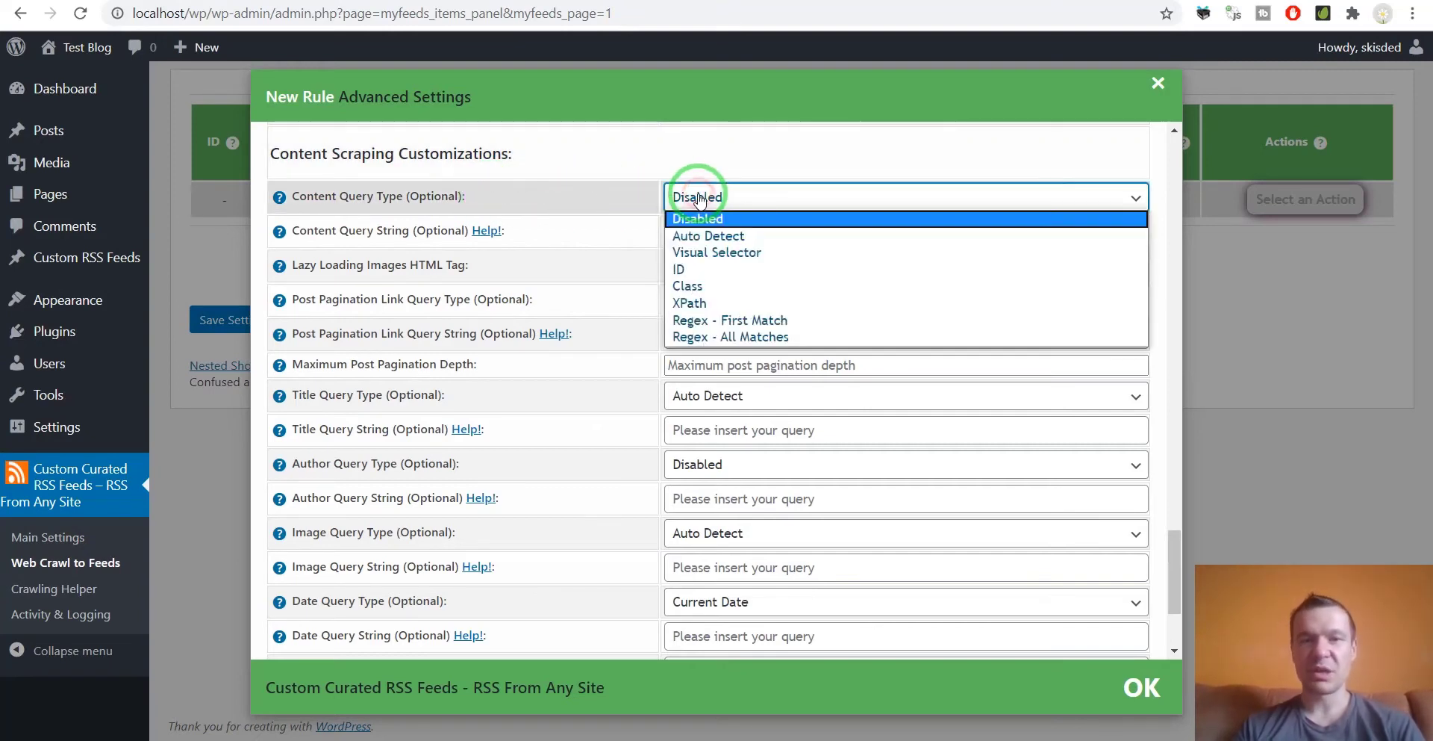
{"action": "left_click", "coordinate": [681, 236]}
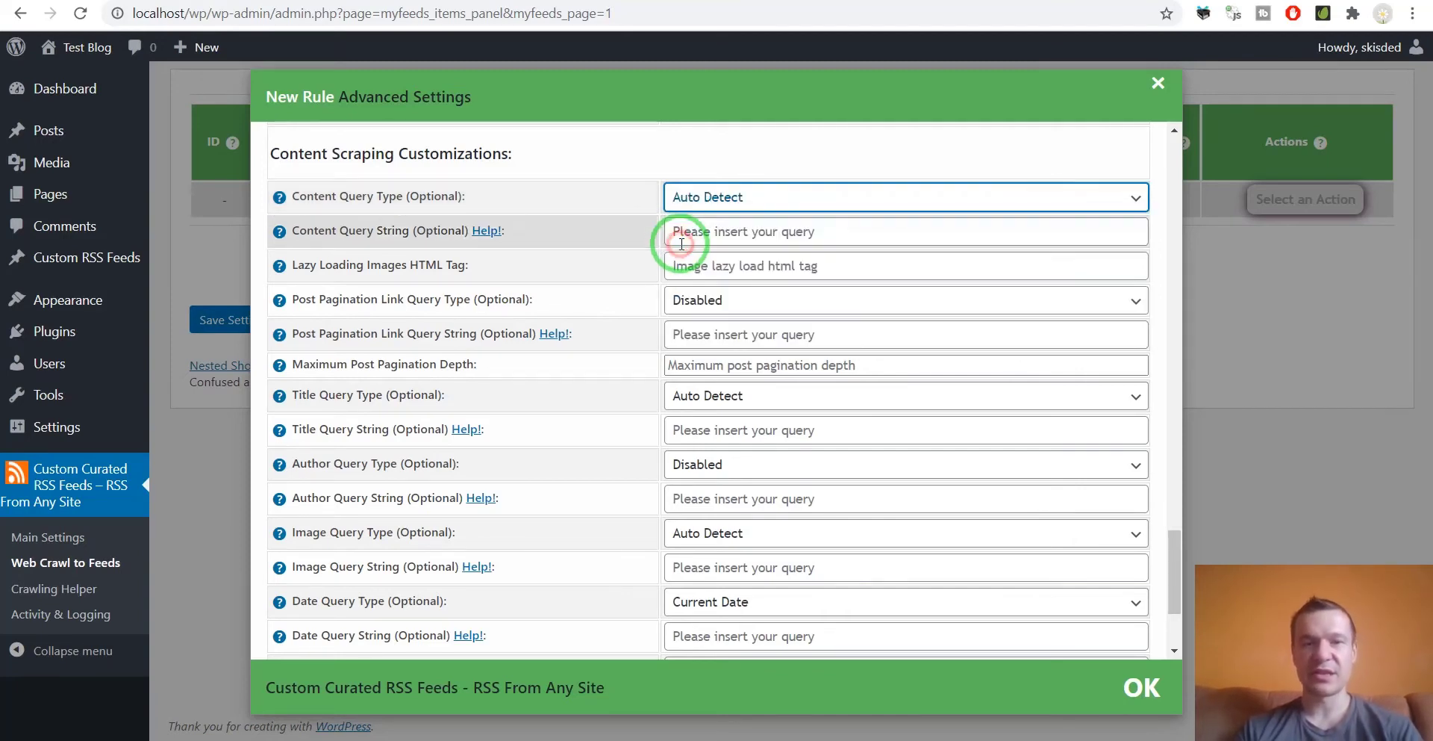
{"action": "left_click", "coordinate": [693, 200]}
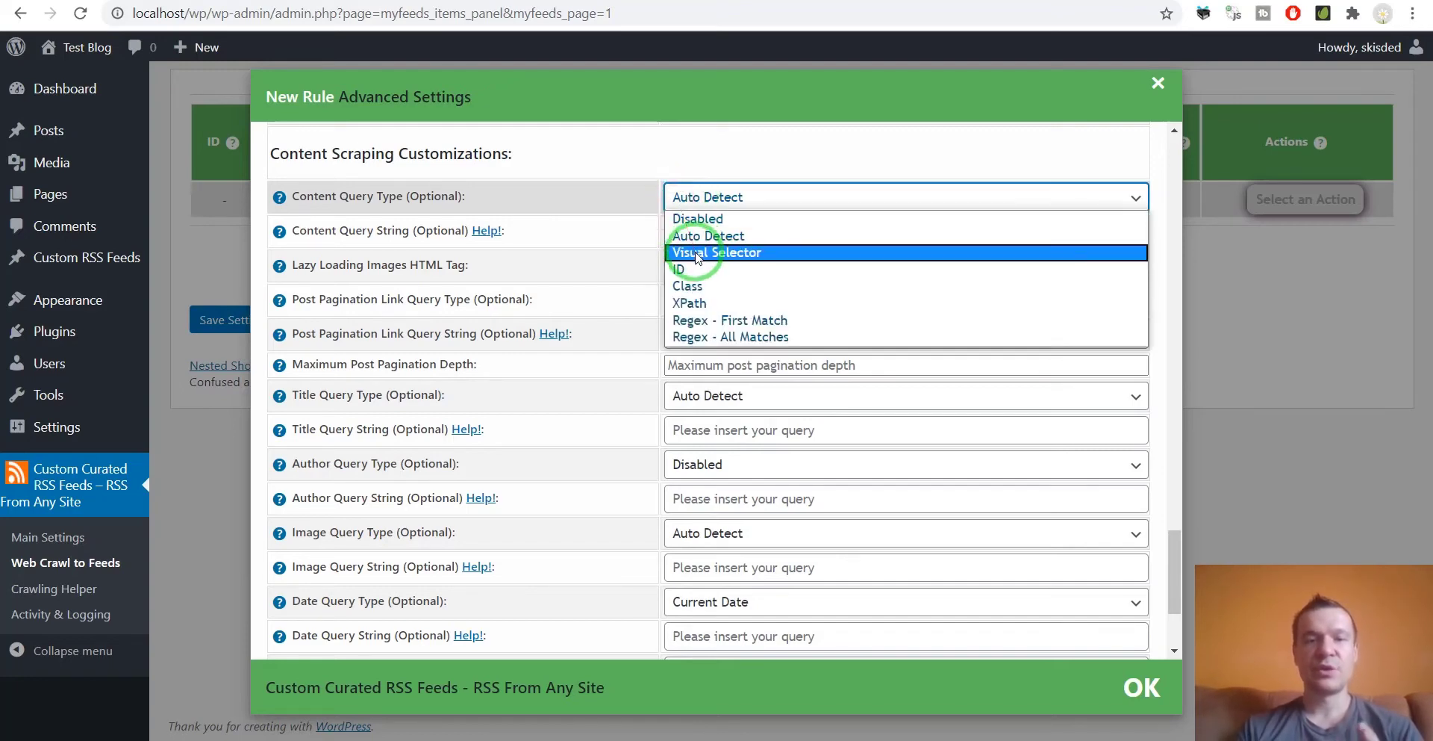
{"action": "left_click", "coordinate": [696, 254]}
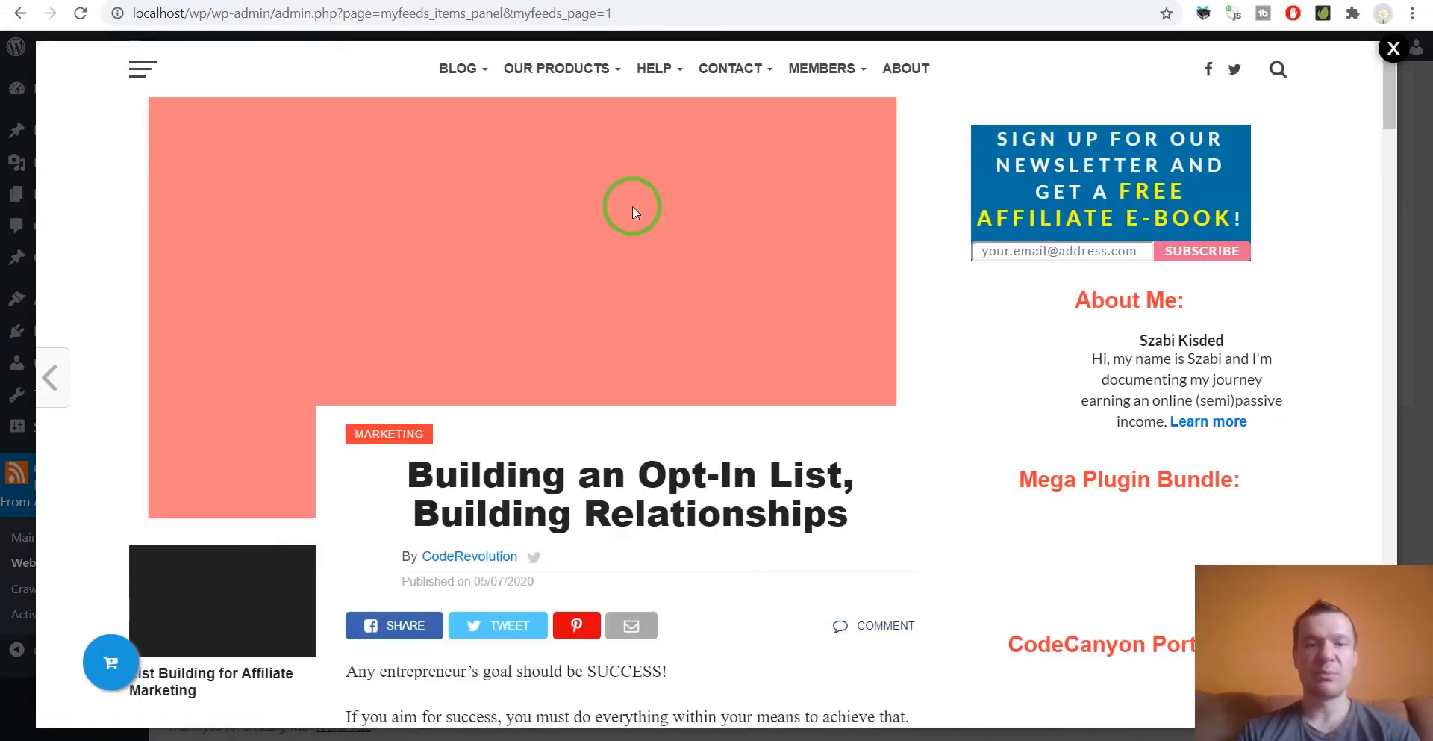
{"action": "scroll", "coordinate": [611, 280], "scroll_direction": "down", "scroll_amount": 7}
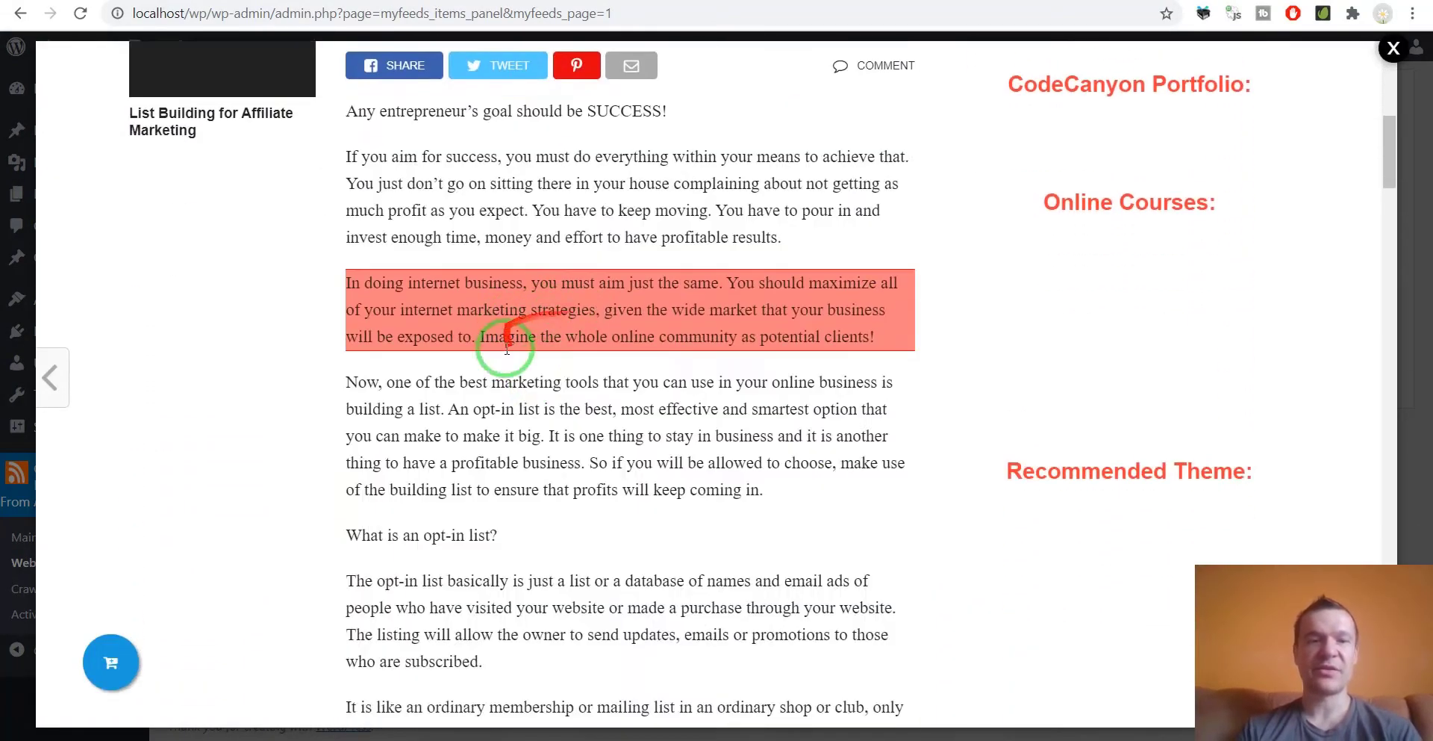
{"action": "scroll", "coordinate": [548, 360], "scroll_direction": "up", "scroll_amount": 4}
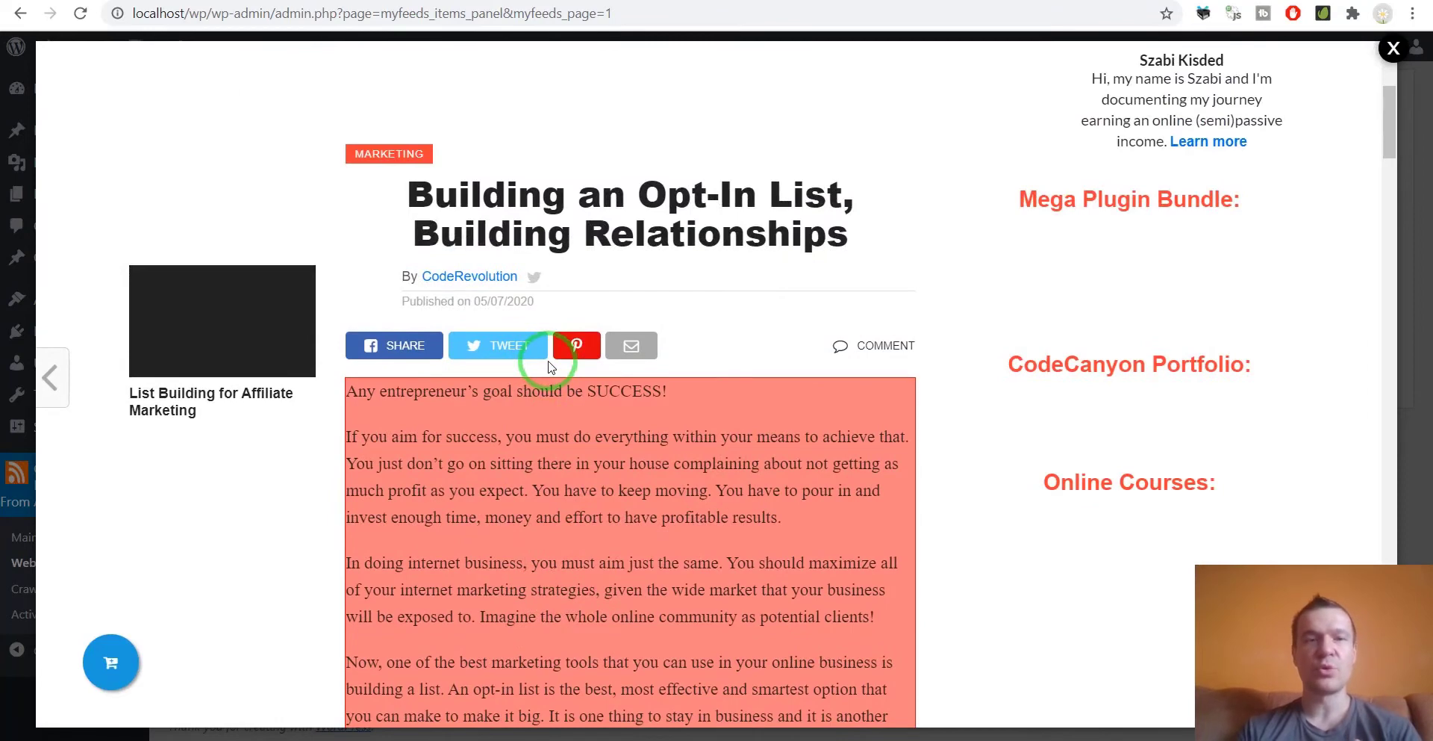
{"action": "scroll", "coordinate": [548, 362], "scroll_direction": "up", "scroll_amount": 4}
{"action": "scroll", "coordinate": [611, 367], "scroll_direction": "down", "scroll_amount": 2}
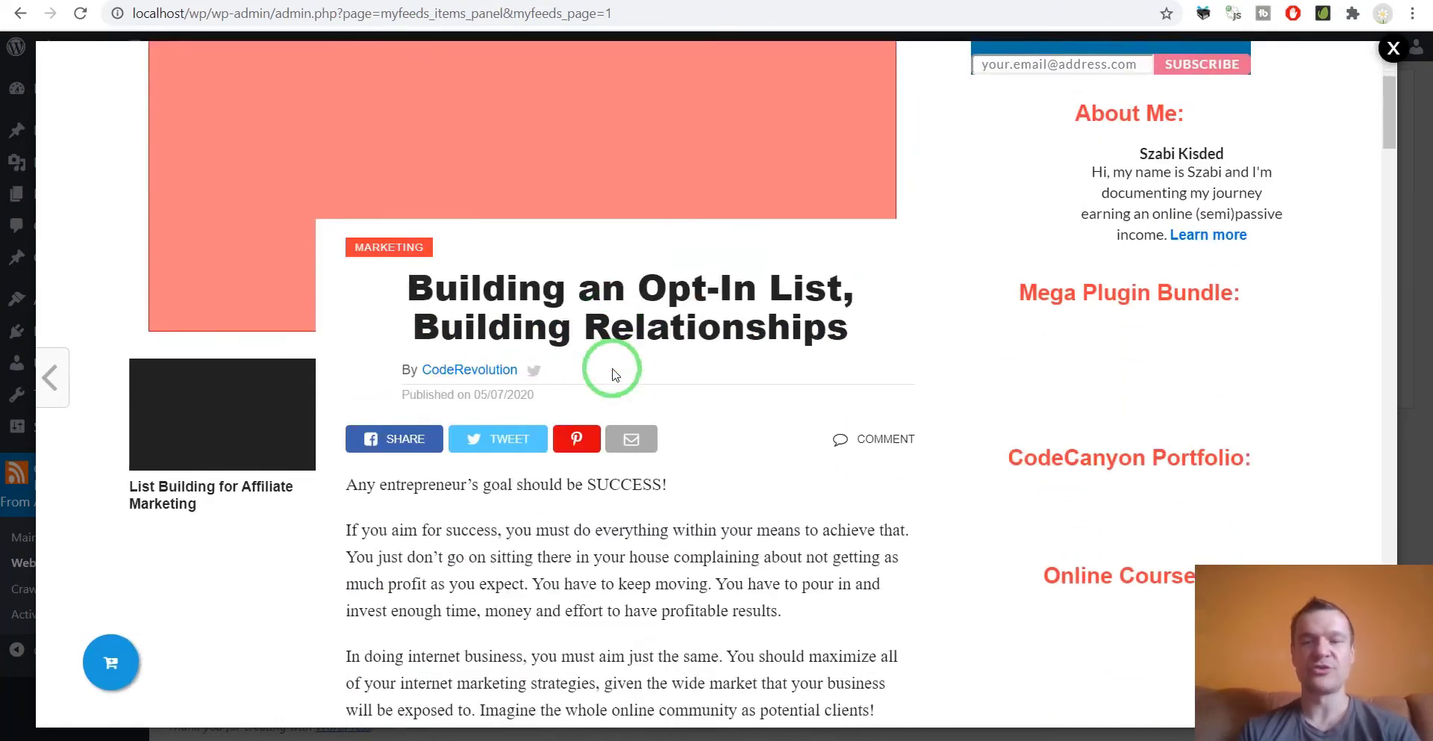
{"action": "scroll", "coordinate": [612, 373], "scroll_direction": "down", "scroll_amount": 2}
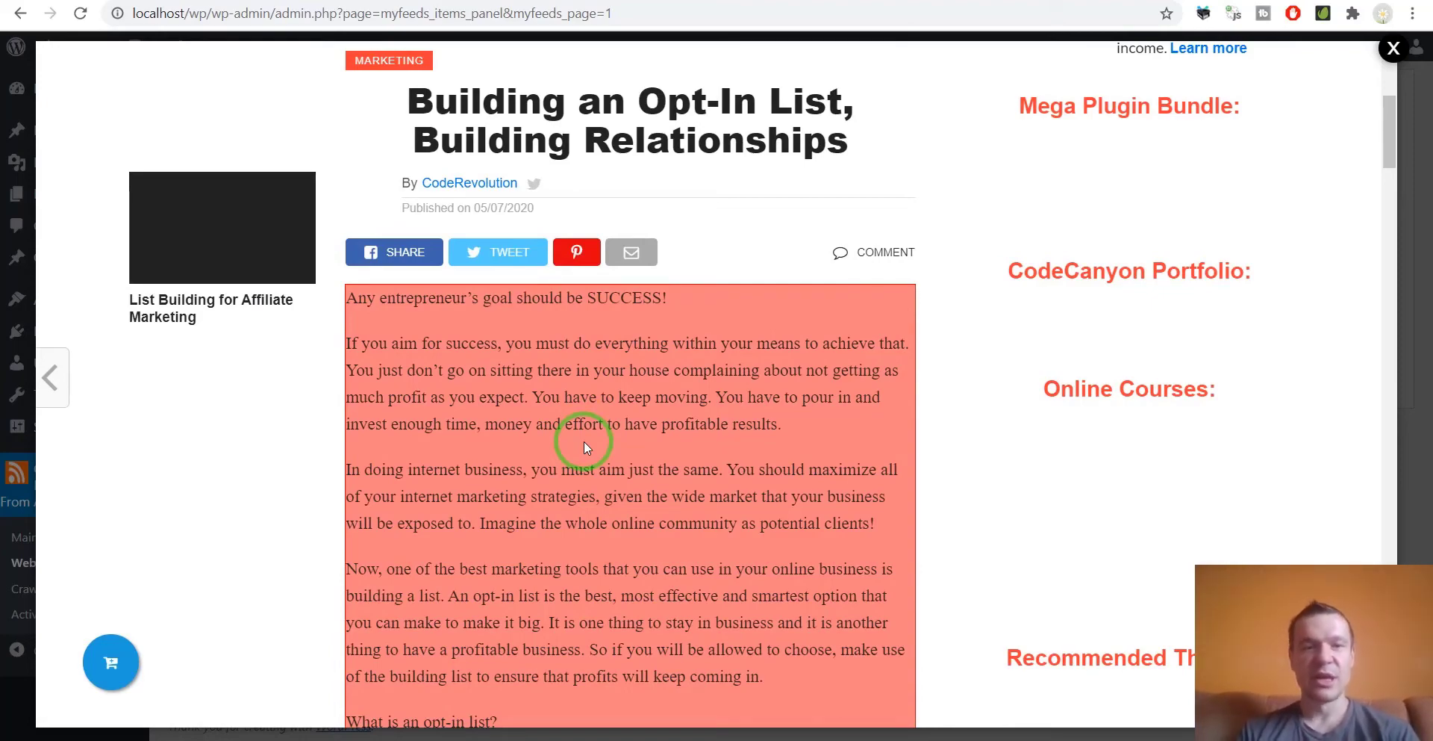
{"action": "scroll", "coordinate": [739, 224], "scroll_direction": "down", "scroll_amount": 5}
{"action": "scroll", "coordinate": [728, 228], "scroll_direction": "up", "scroll_amount": 3}
{"action": "scroll", "coordinate": [726, 227], "scroll_direction": "up", "scroll_amount": 1}
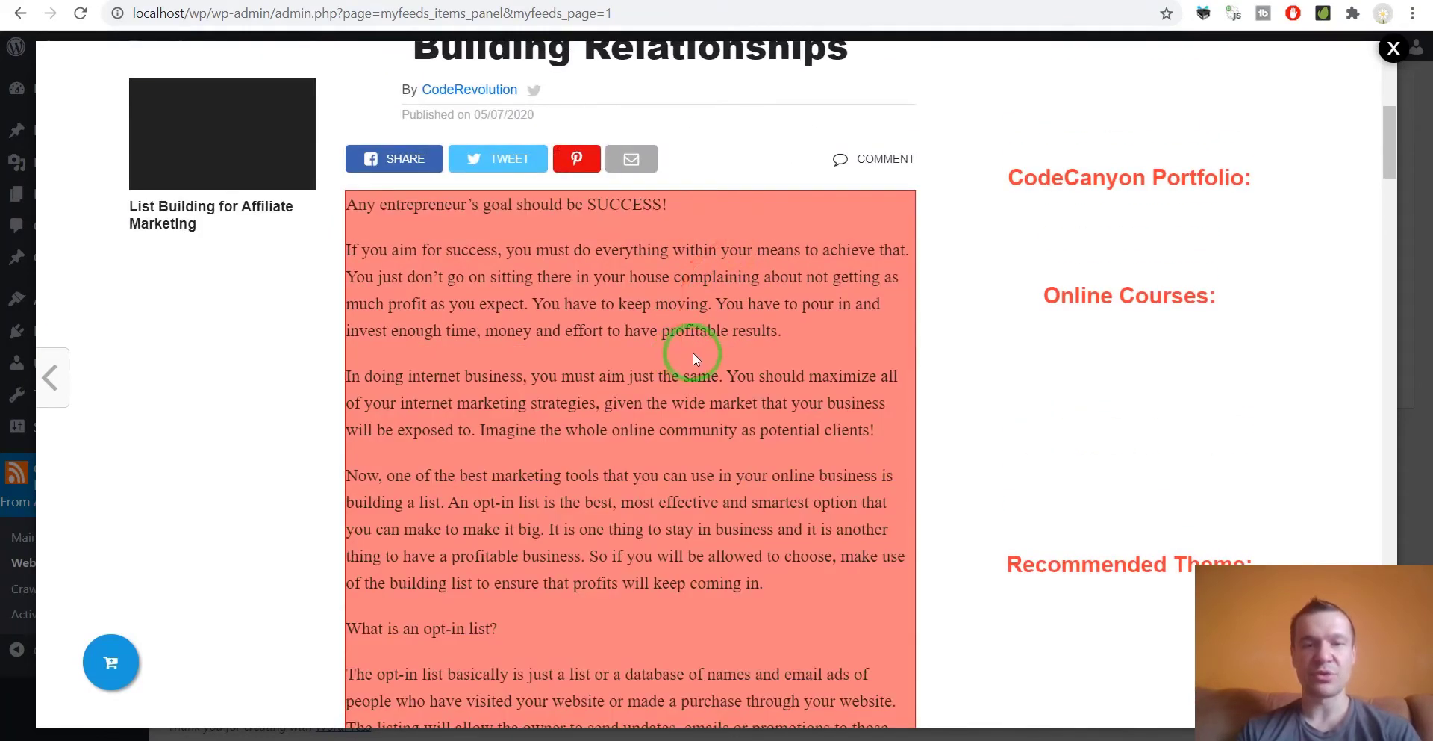
{"action": "left_click", "coordinate": [671, 348]}
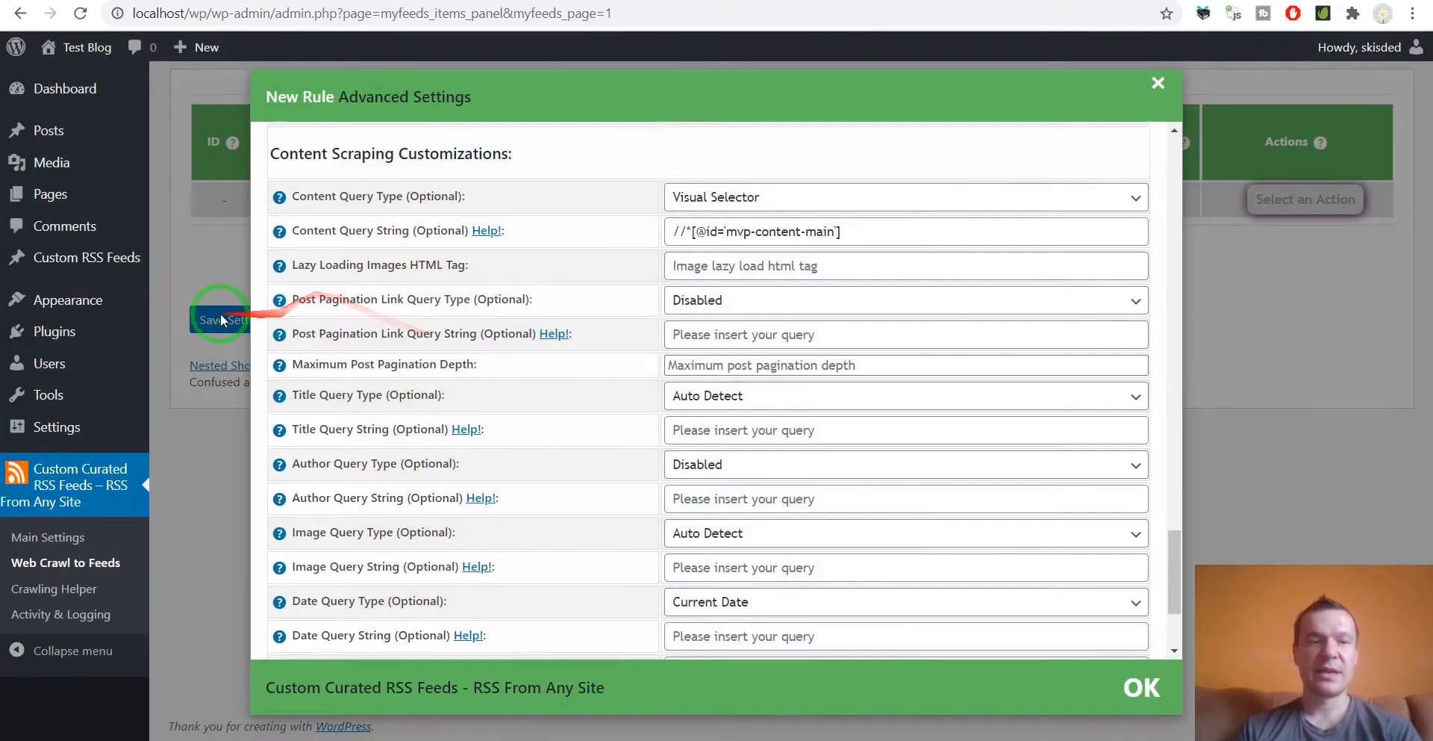
- Close the advanced settings, note the feed-not-generated status, and open the coderevolution rule's action menu
{"action": "left_click", "coordinate": [222, 325]}
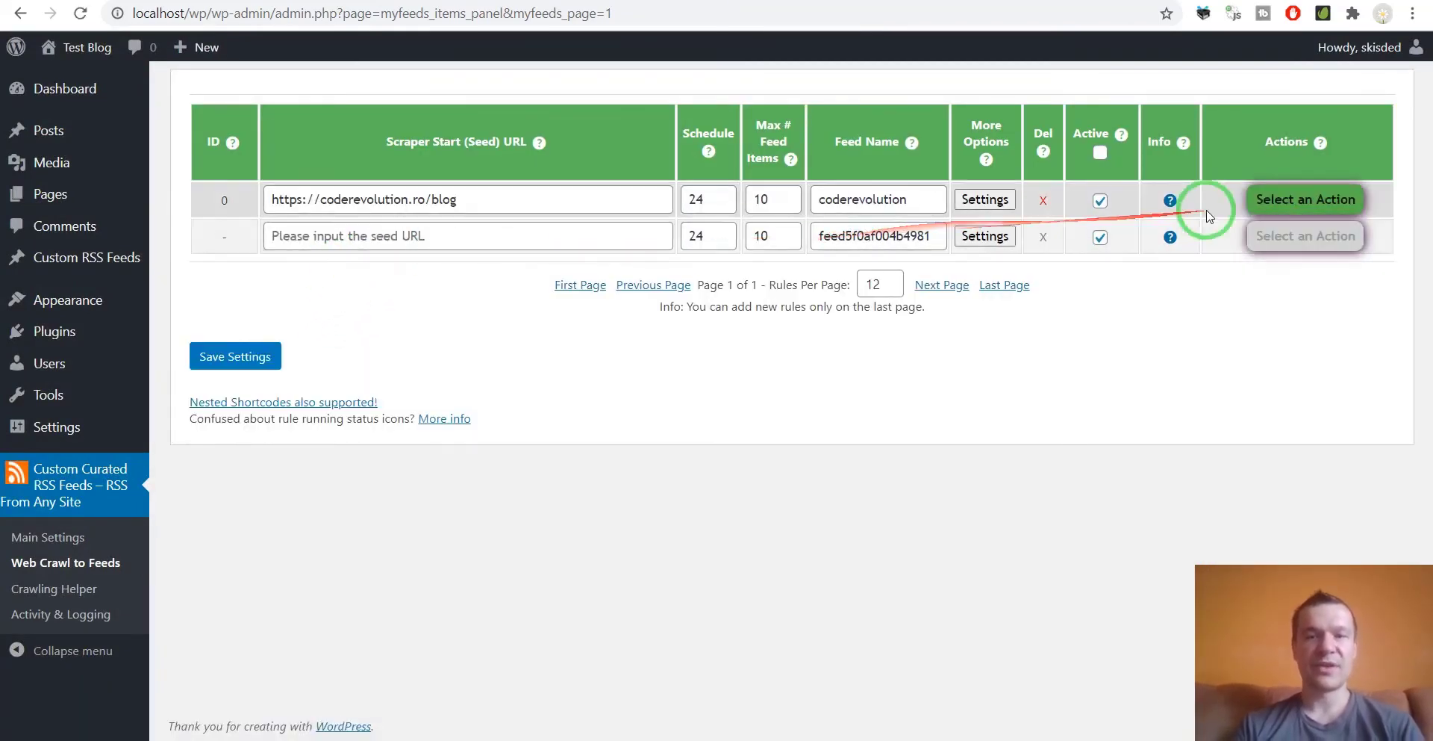
{"action": "mouse_move", "coordinate": [1172, 200]}
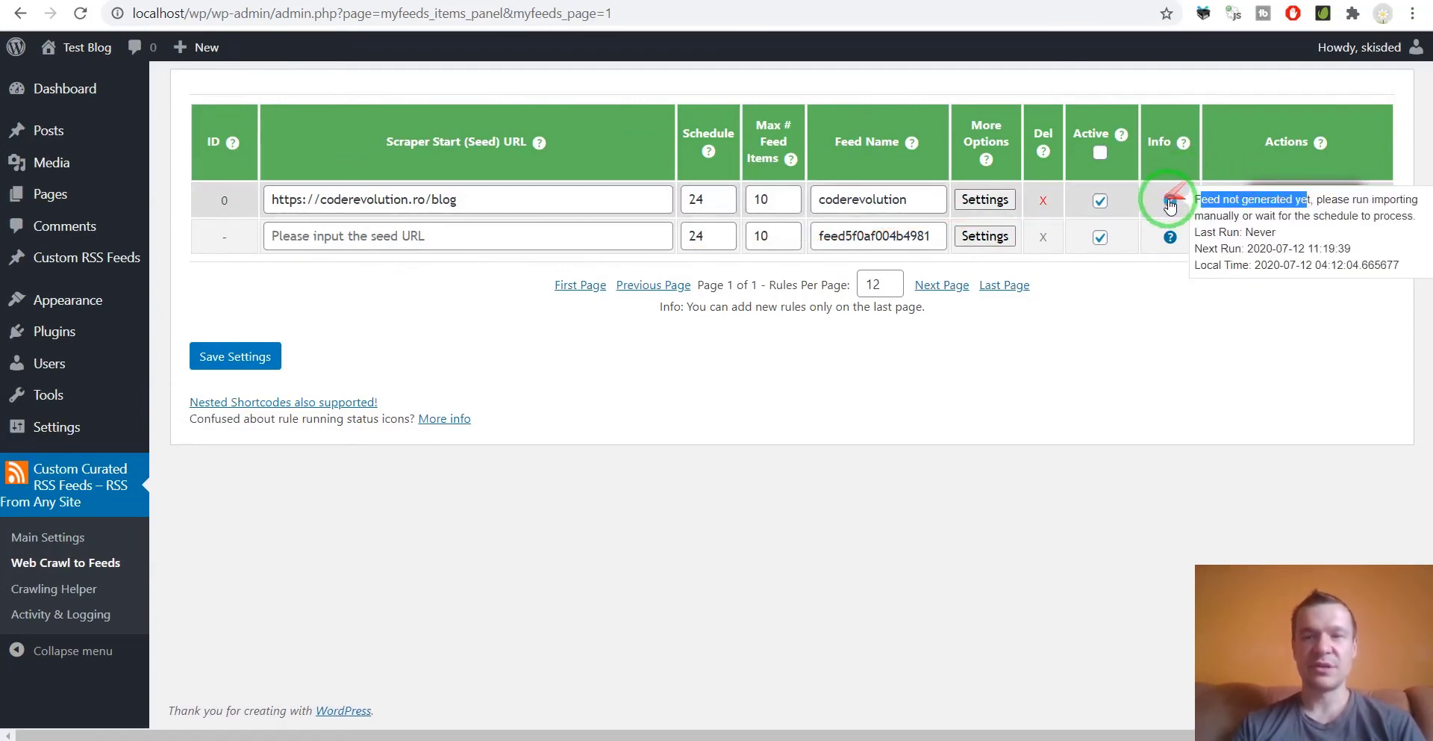
{"action": "left_click_drag", "start_coordinate": [1202, 202], "coordinate": [1221, 161]}
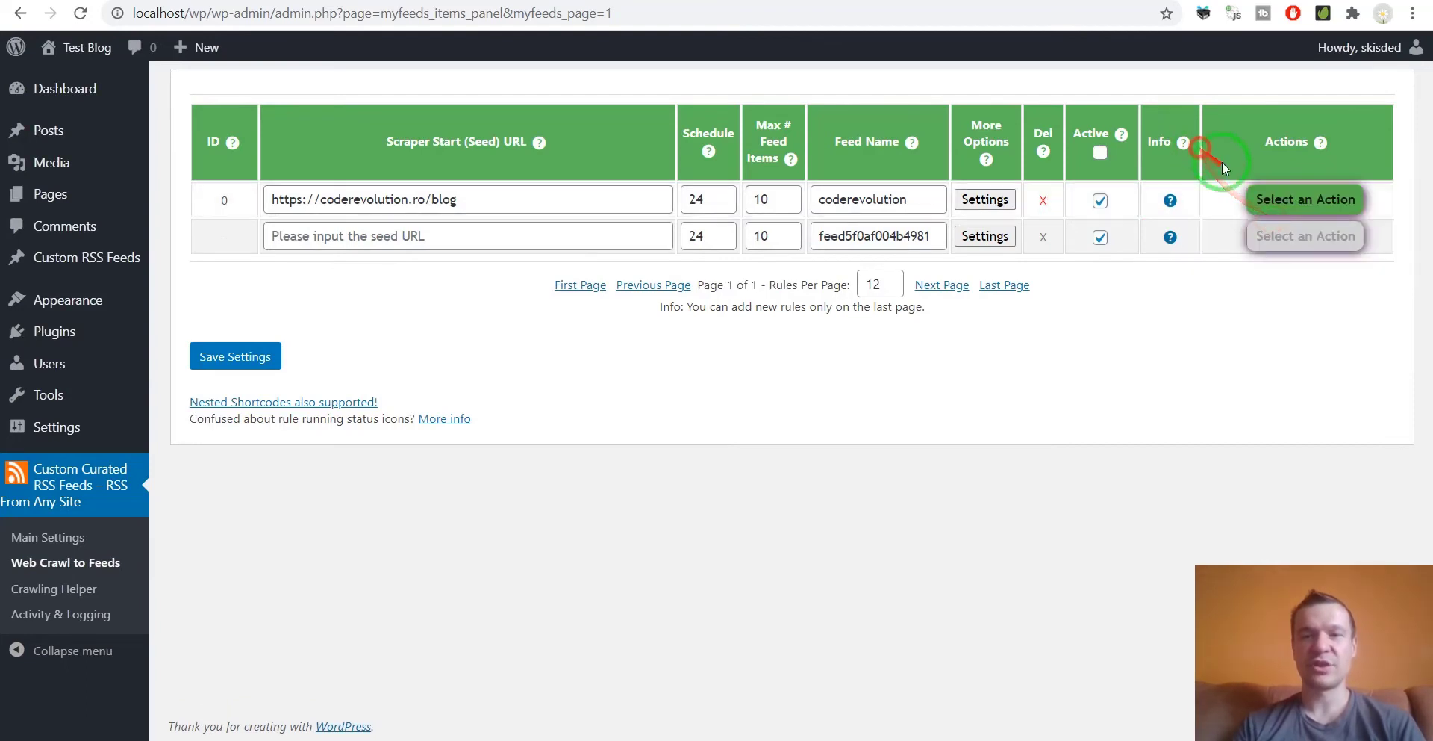
{"action": "left_click", "coordinate": [1278, 200]}
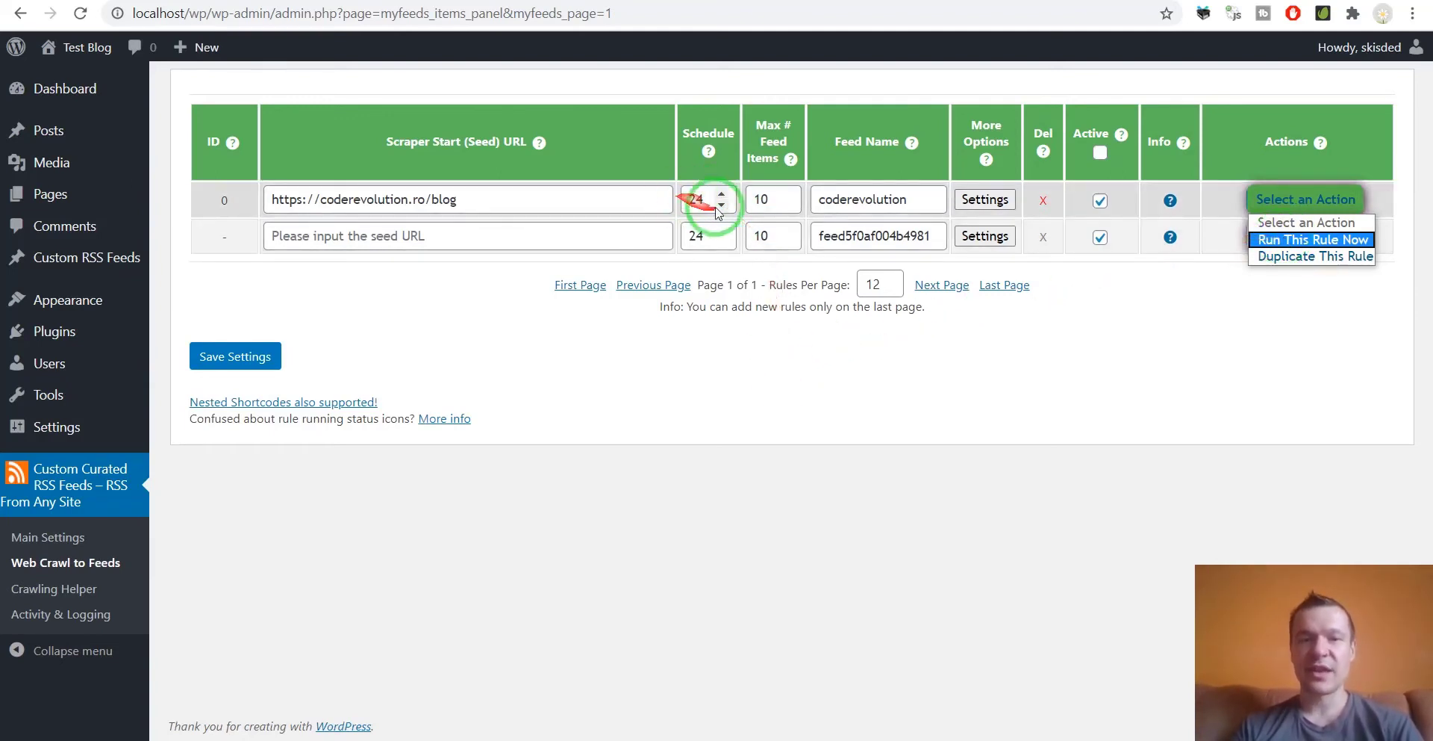
{"action": "left_click", "coordinate": [1275, 241]}
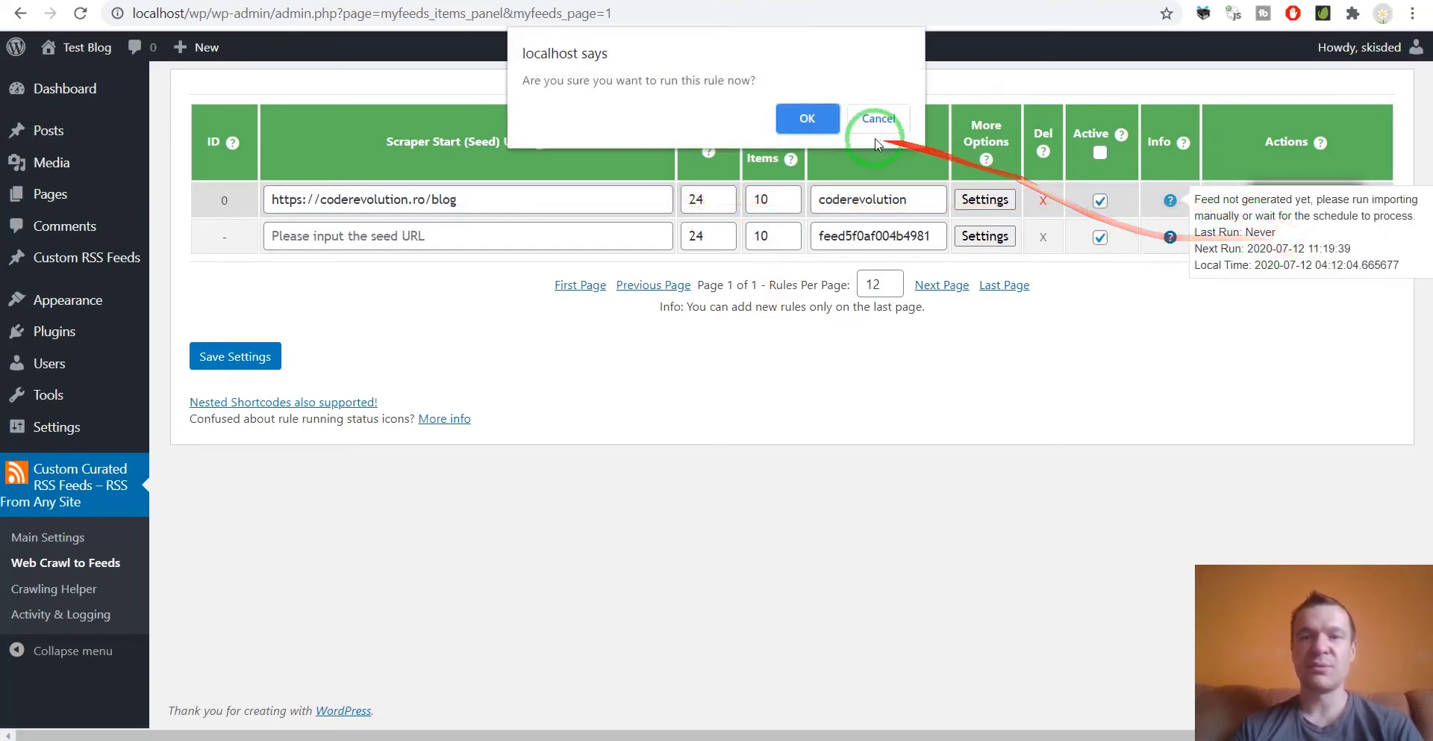
{"action": "left_click", "coordinate": [807, 116]}
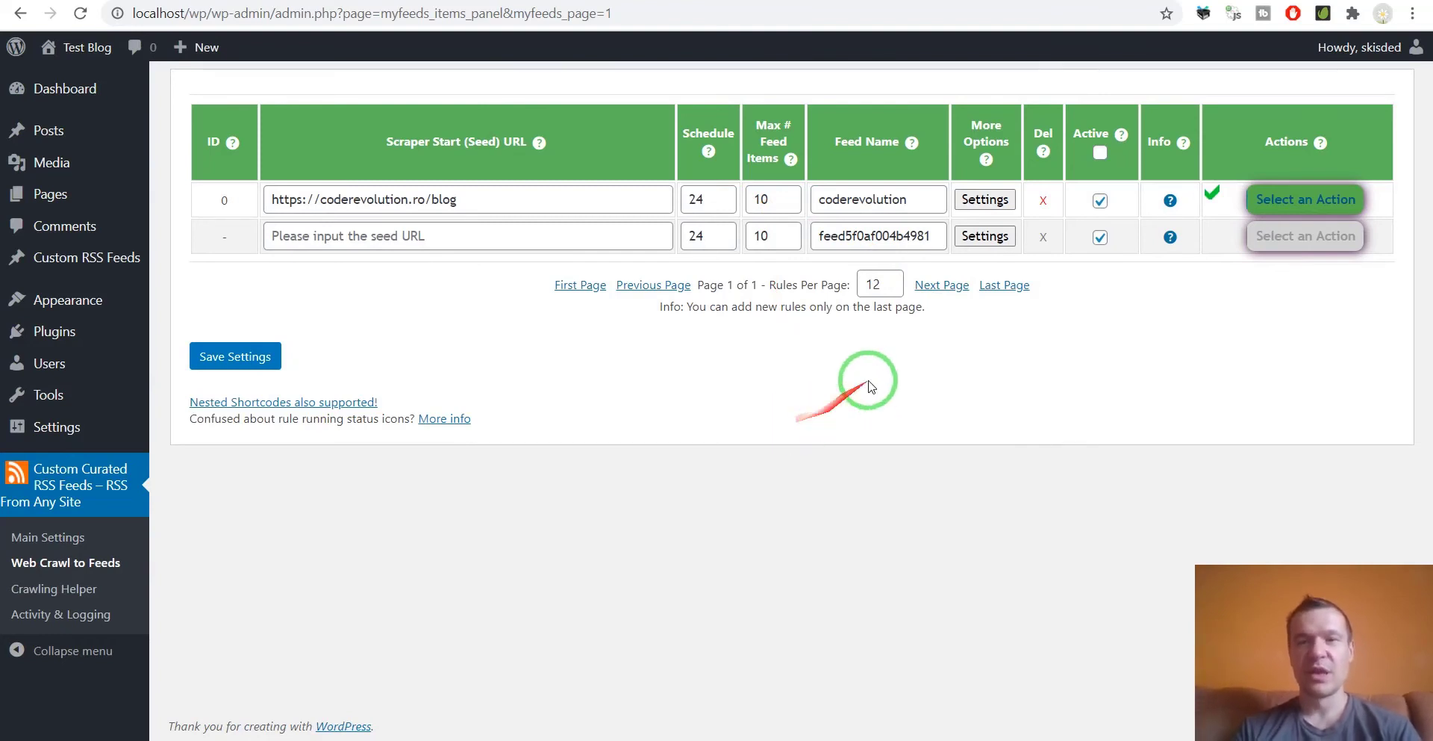
{"action": "mouse_move", "coordinate": [1171, 205]}
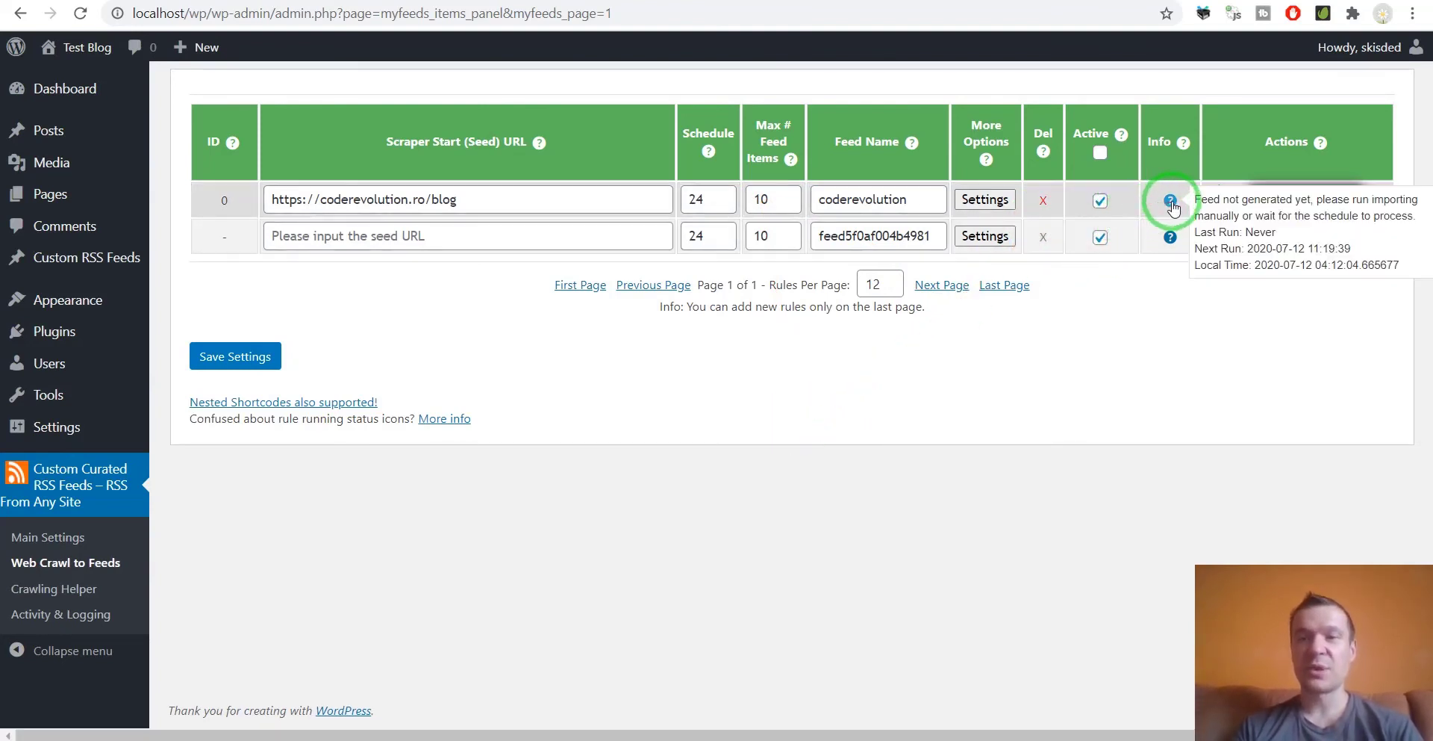
{"action": "left_click", "coordinate": [85, 18]}
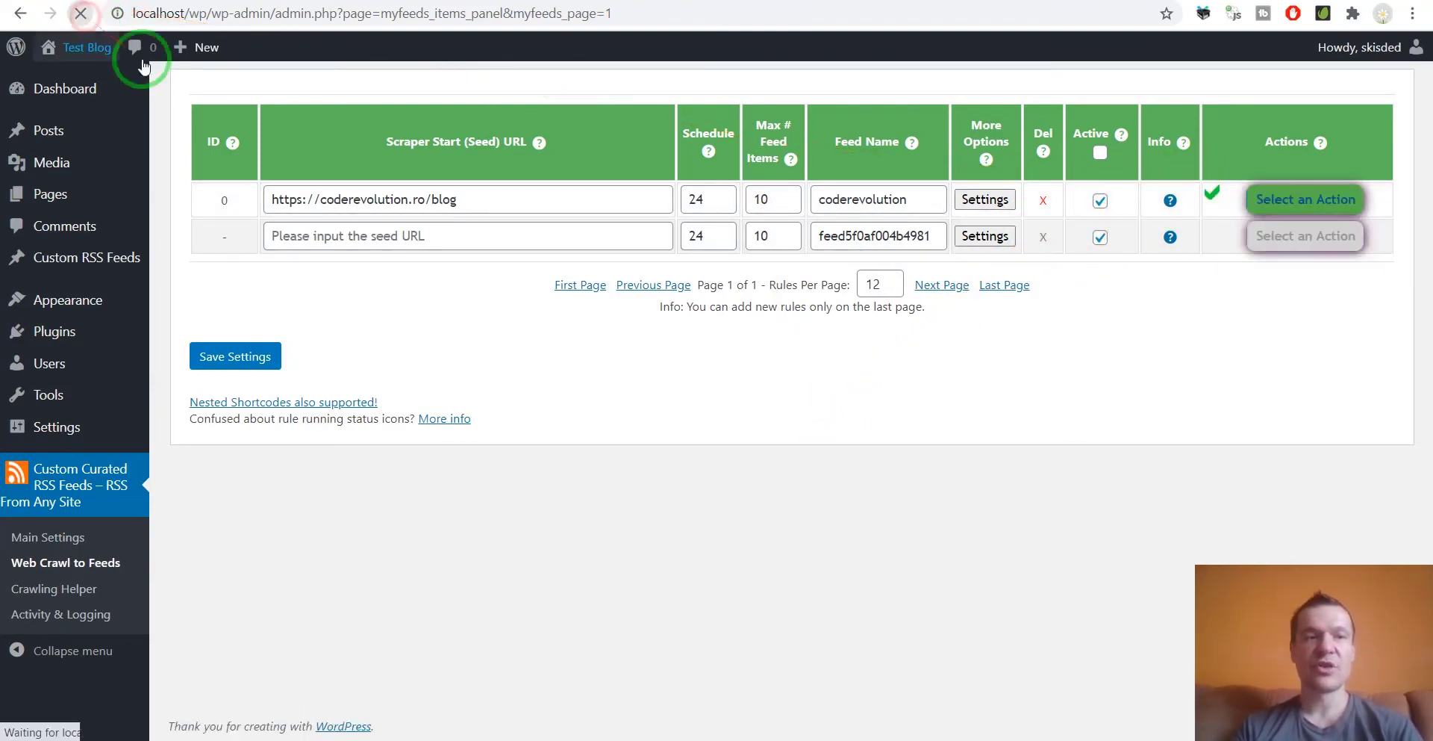
{"action": "mouse_move", "coordinate": [1178, 209]}
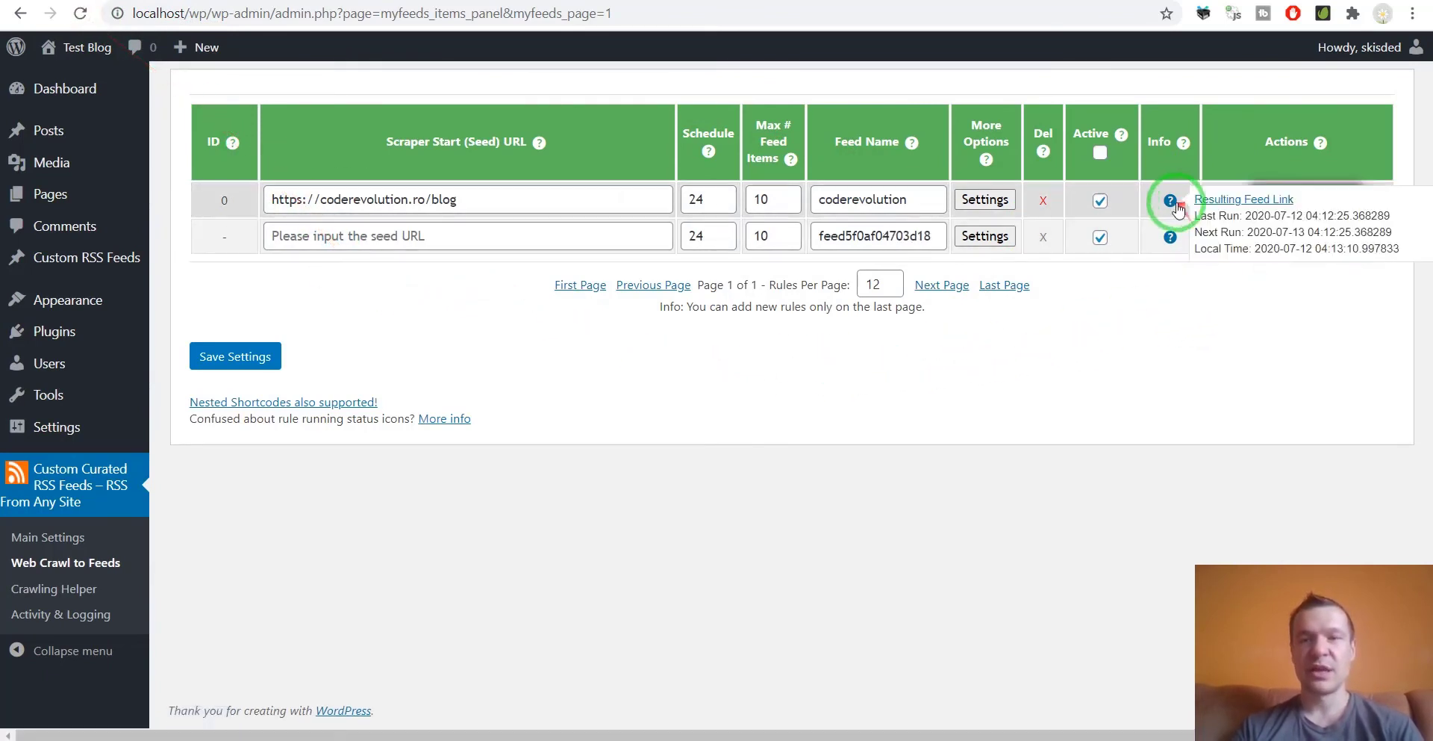
- View the generated feed at localhost/wp/?feed=coderevolution and scroll through its scraped post items
{"action": "left_click", "coordinate": [1230, 201]}
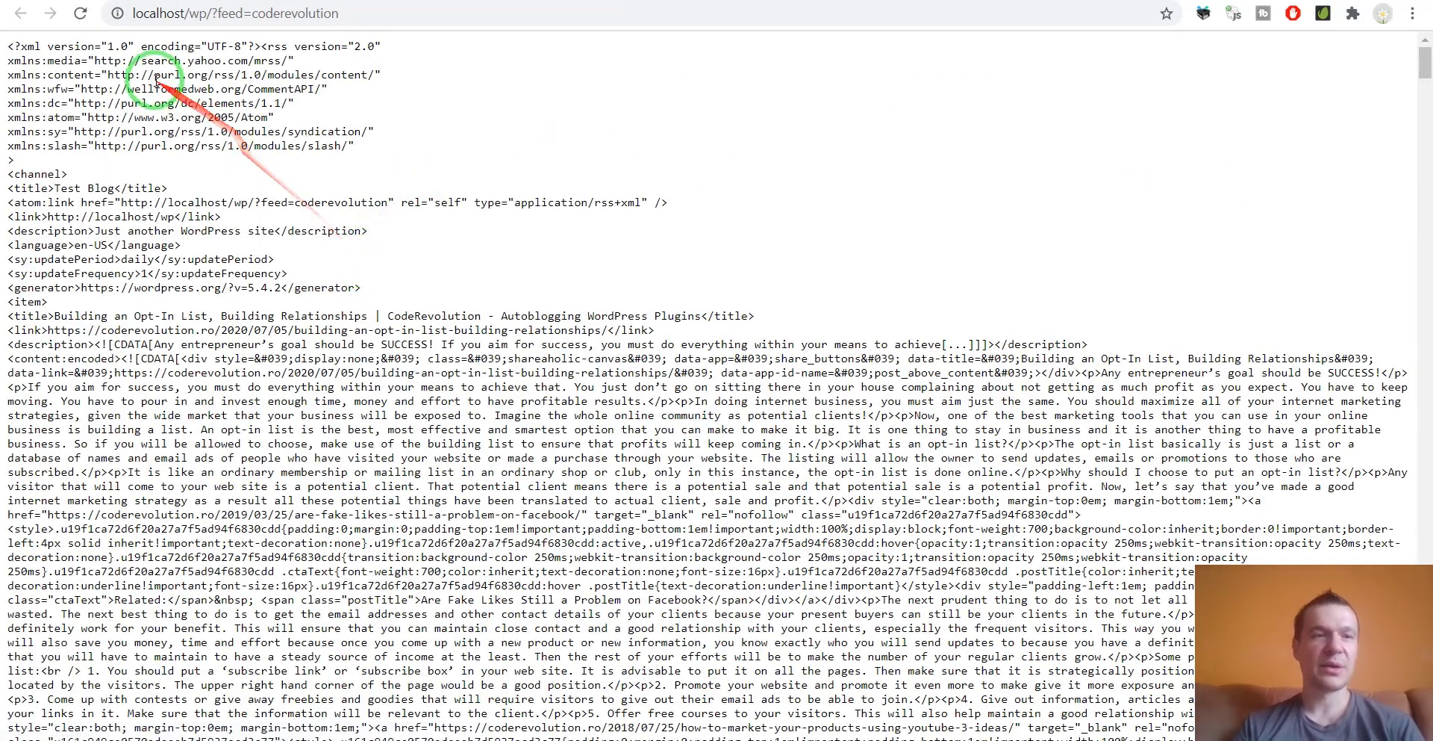
{"action": "scroll", "coordinate": [162, 134], "scroll_direction": "down", "scroll_amount": 12}
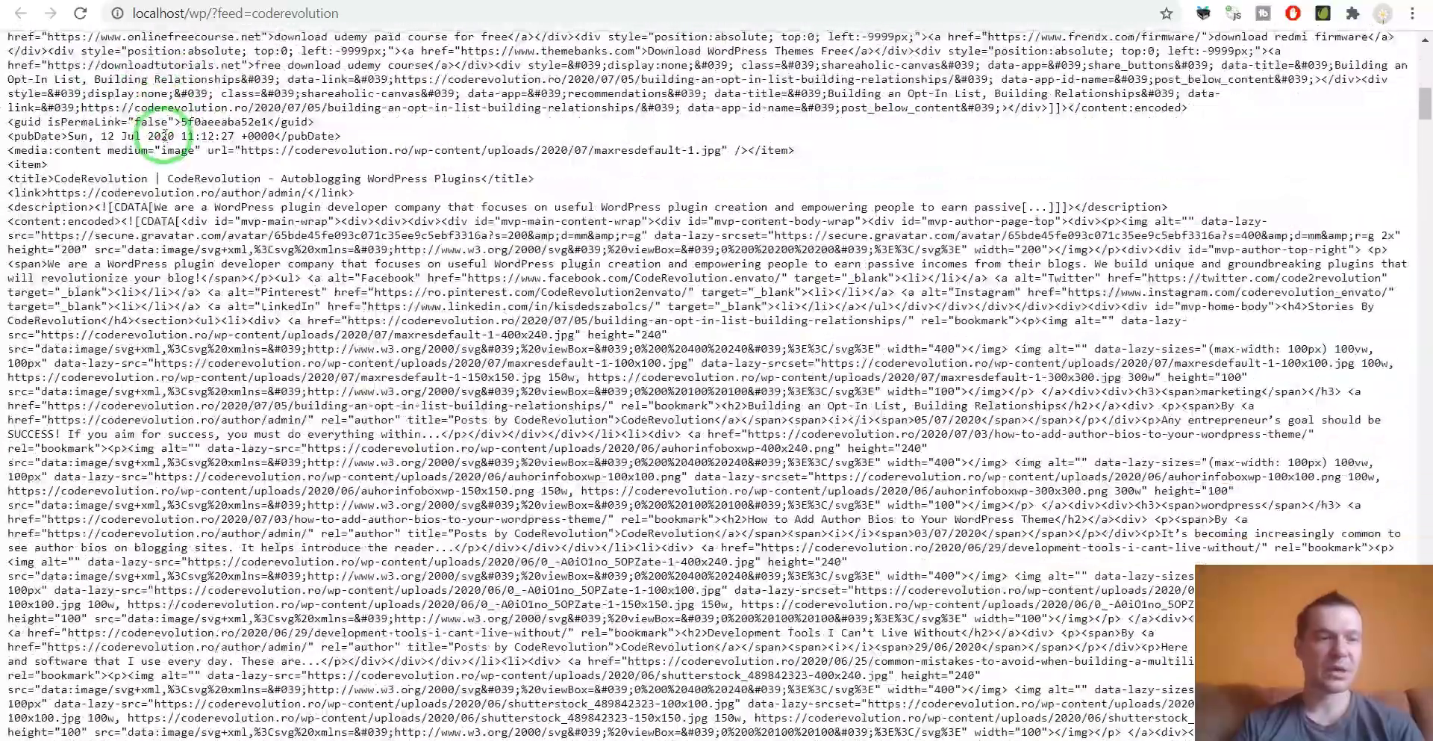
{"action": "scroll", "coordinate": [163, 134], "scroll_direction": "down", "scroll_amount": 5}
{"action": "left_click", "coordinate": [1426, 110]}
{"action": "left_click_drag", "start_coordinate": [1426, 111], "coordinate": [1426, 46]}
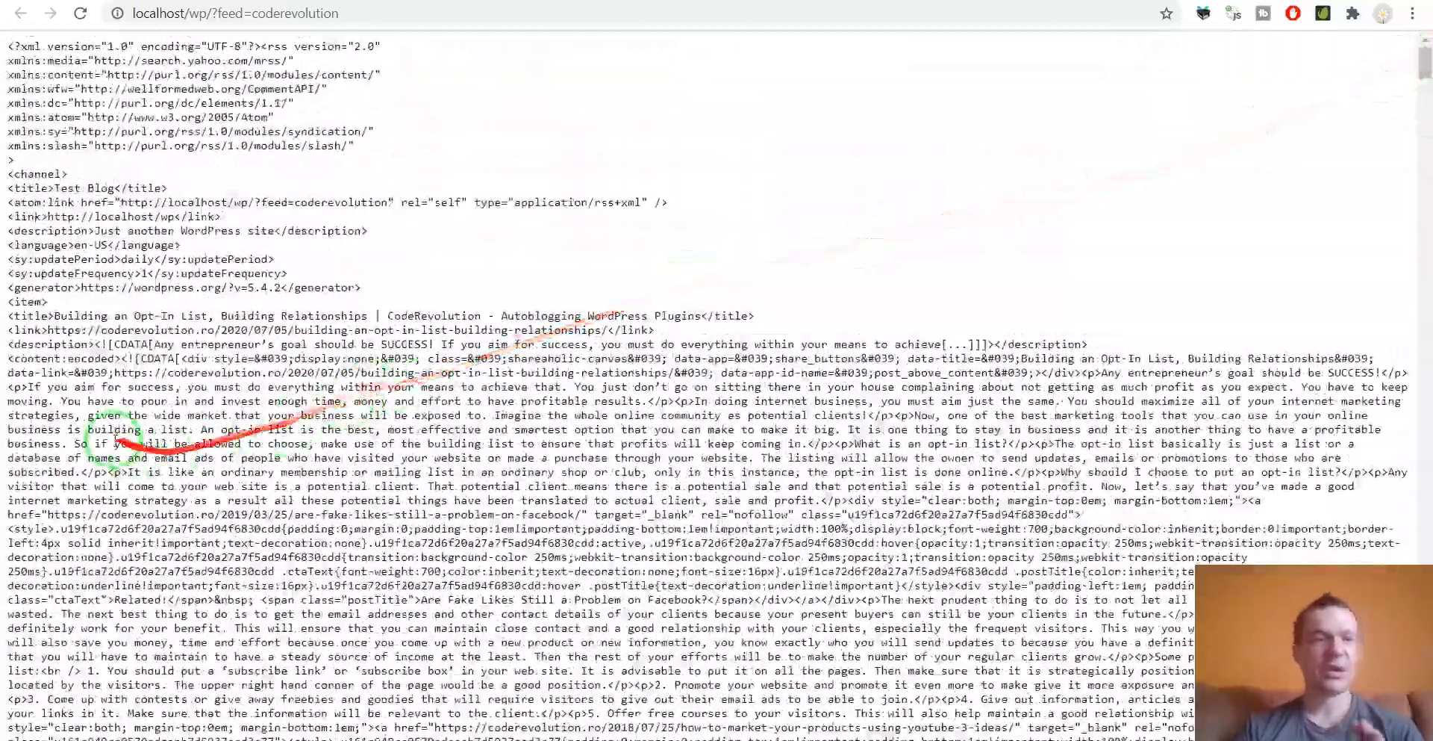